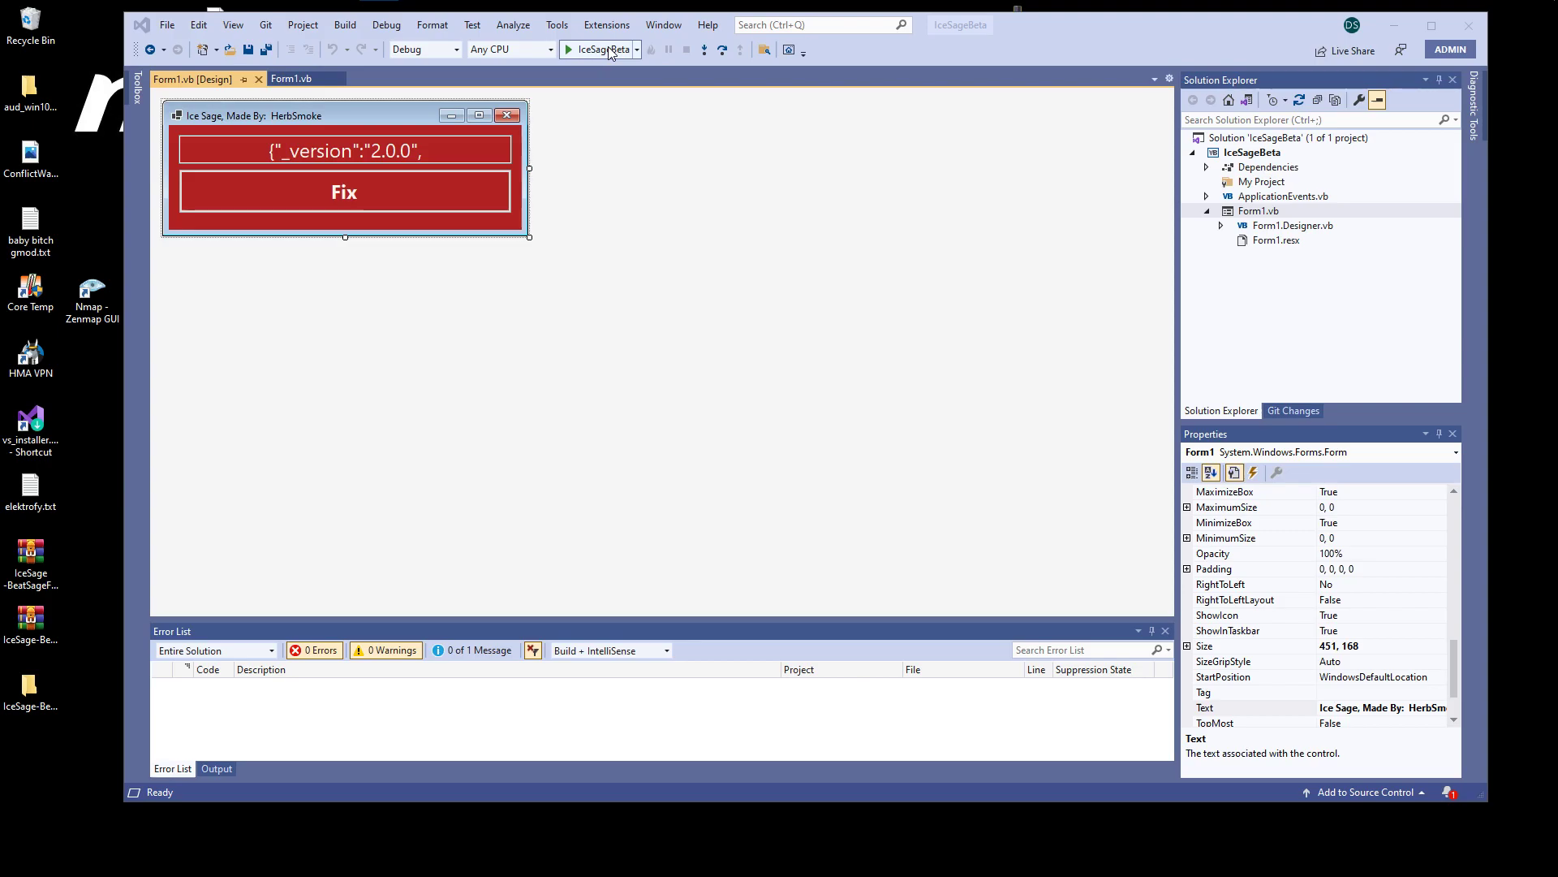
- Run IceSageBeta, move its window aside, and use Fix to open the Choose File dialog
click(611, 51)
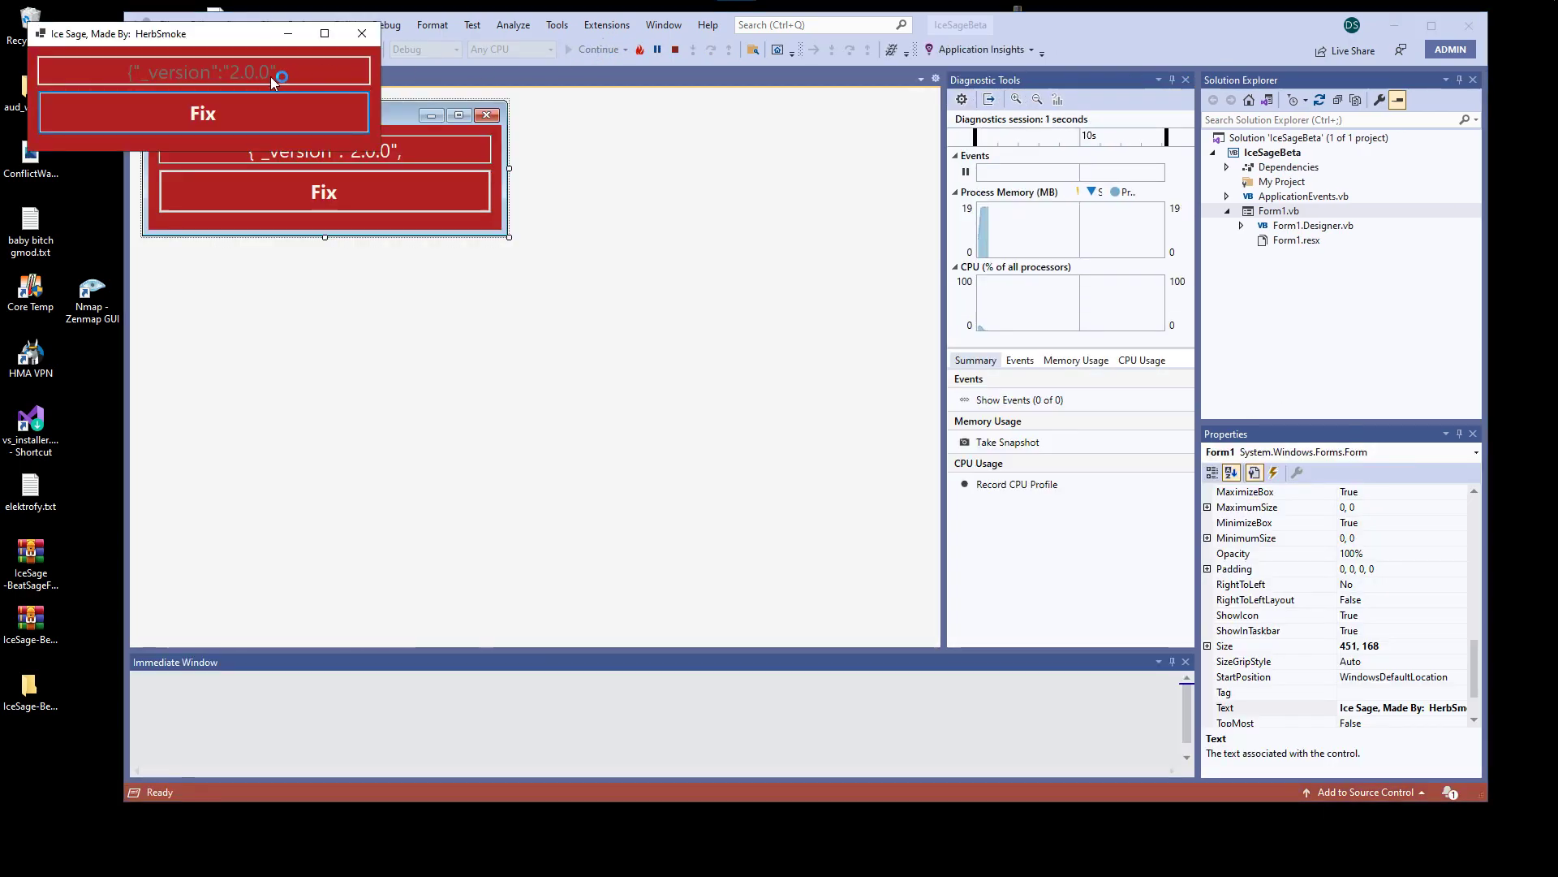
drag(178, 34, 517, 208)
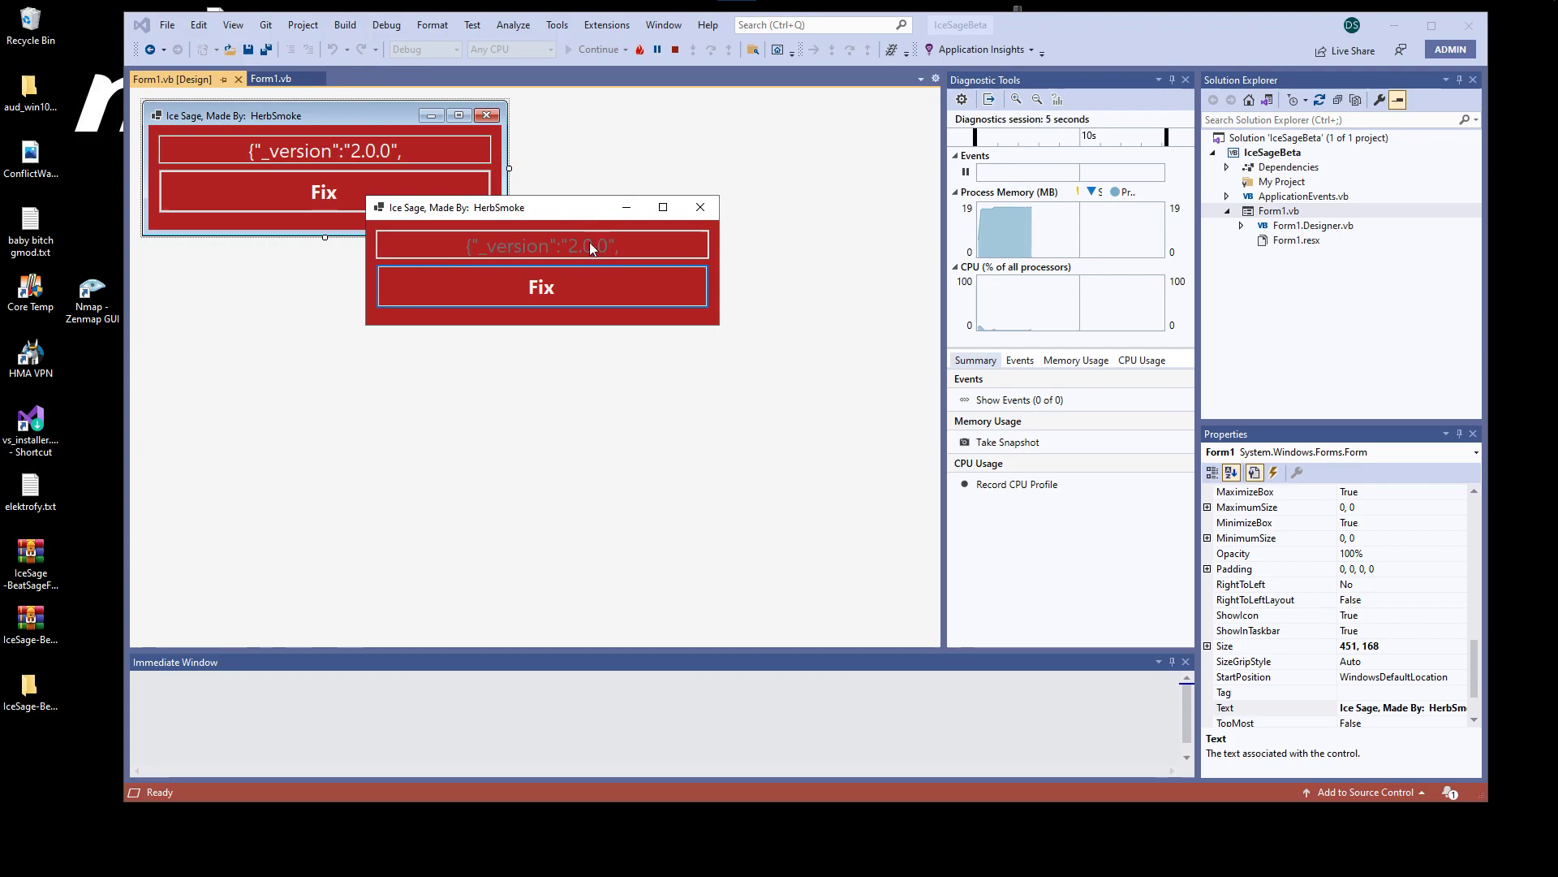
click(564, 287)
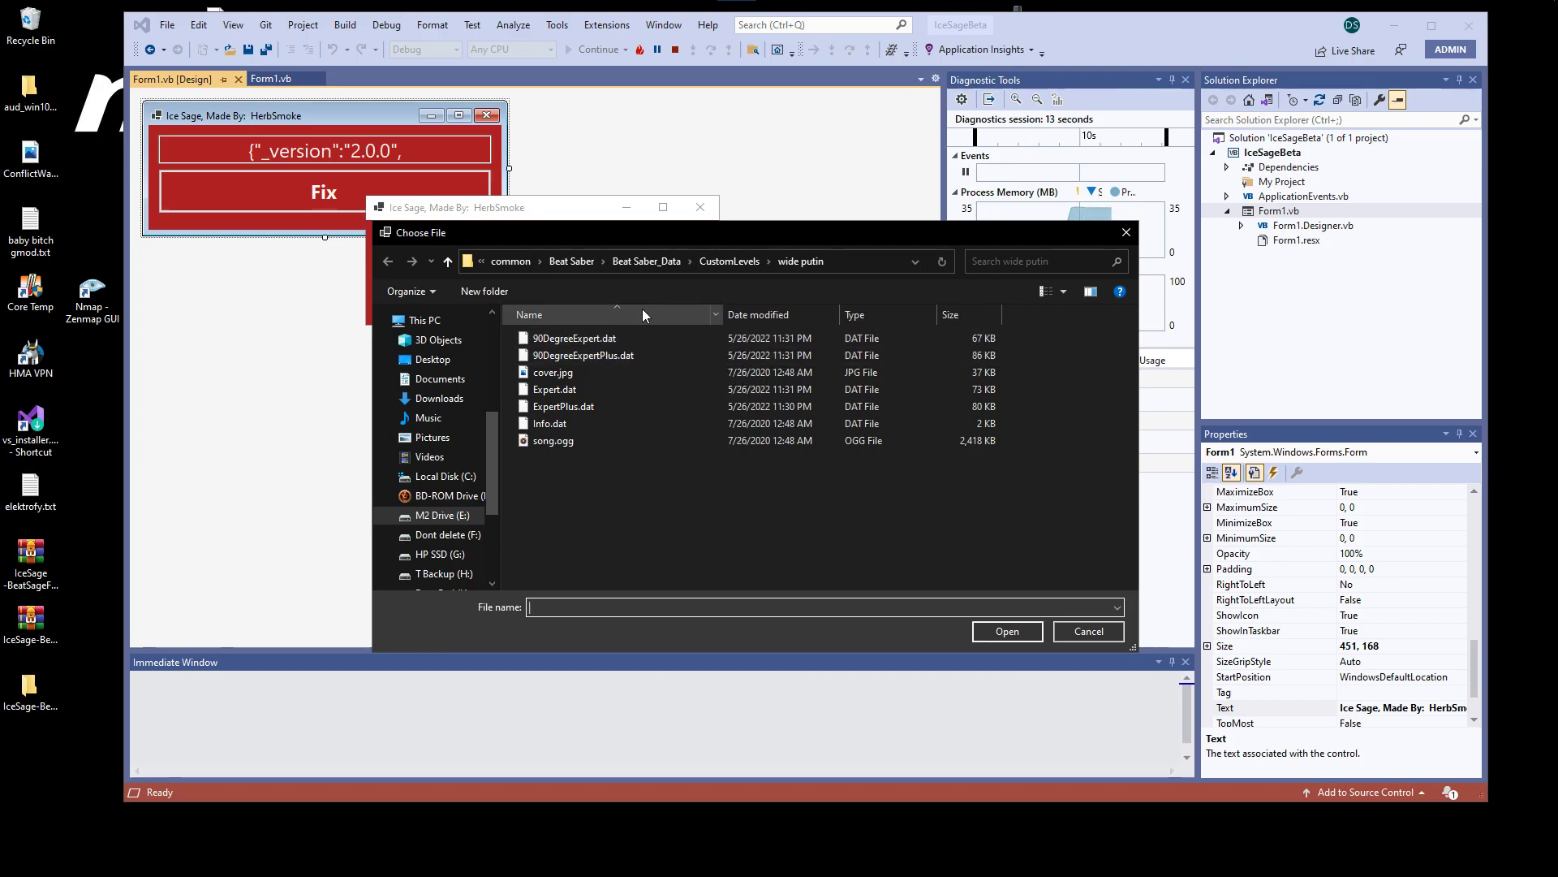
- Go up to CustomLevels in the file picker and open the vodkademo level folder
drag(649, 242, 951, 212)
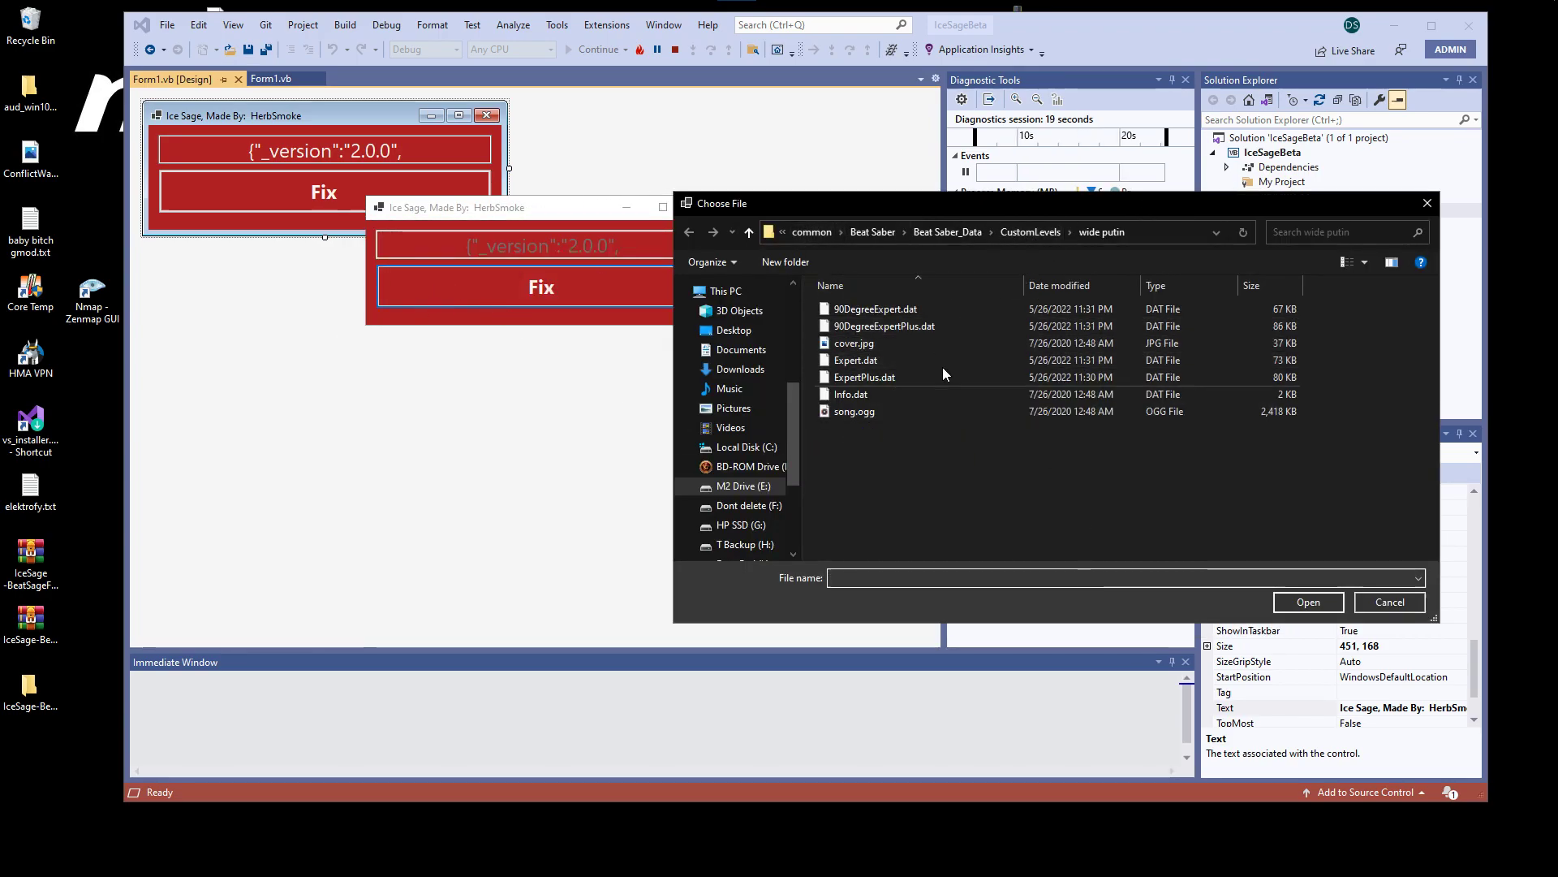
click(1024, 230)
drag(944, 213, 877, 150)
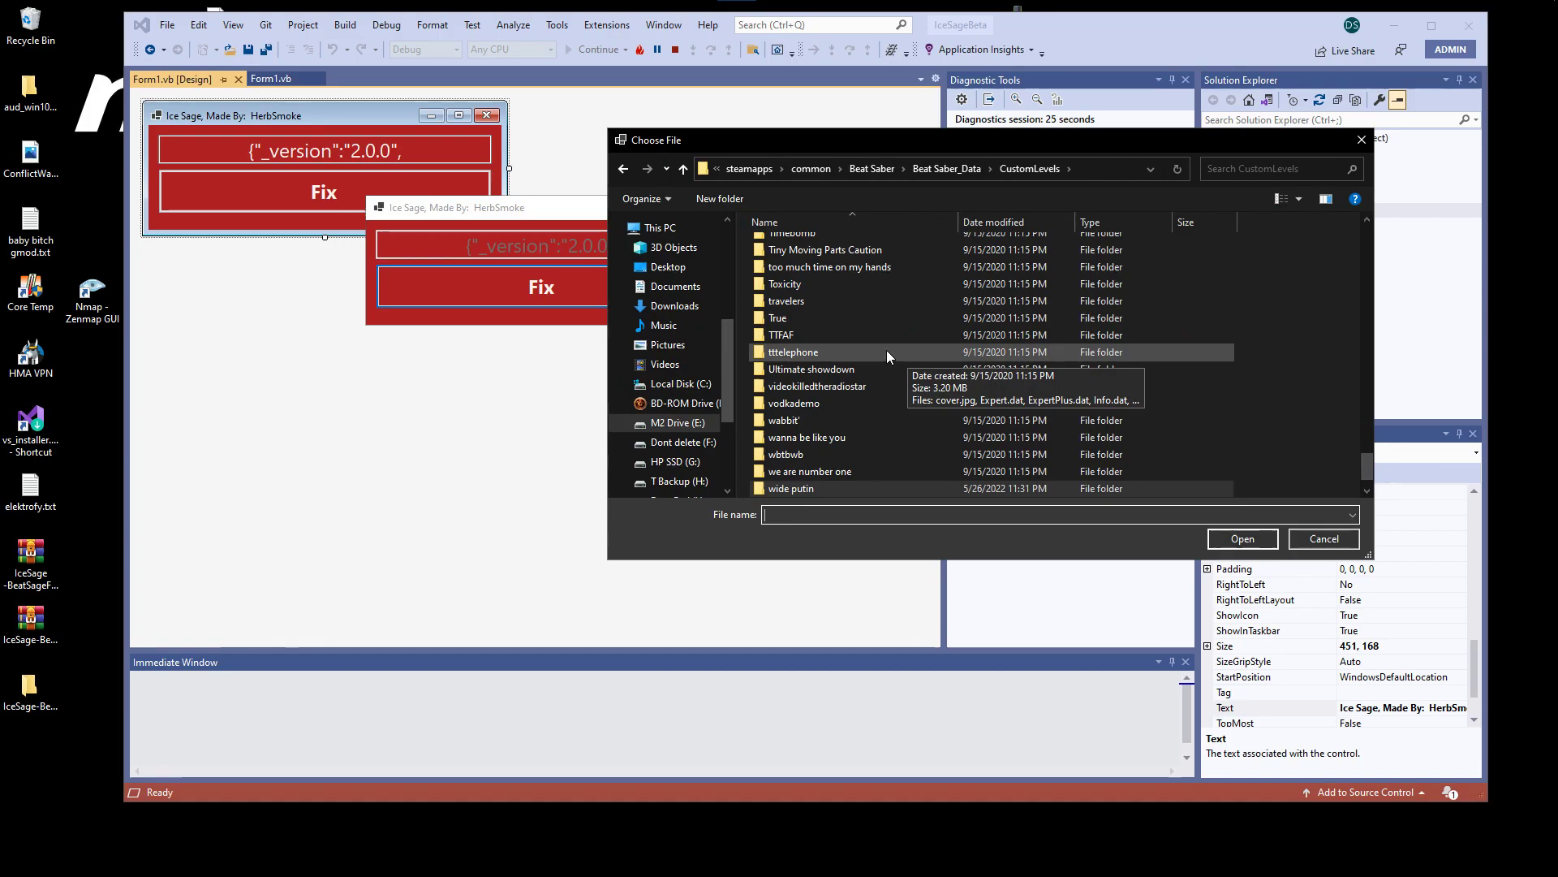
click(831, 409)
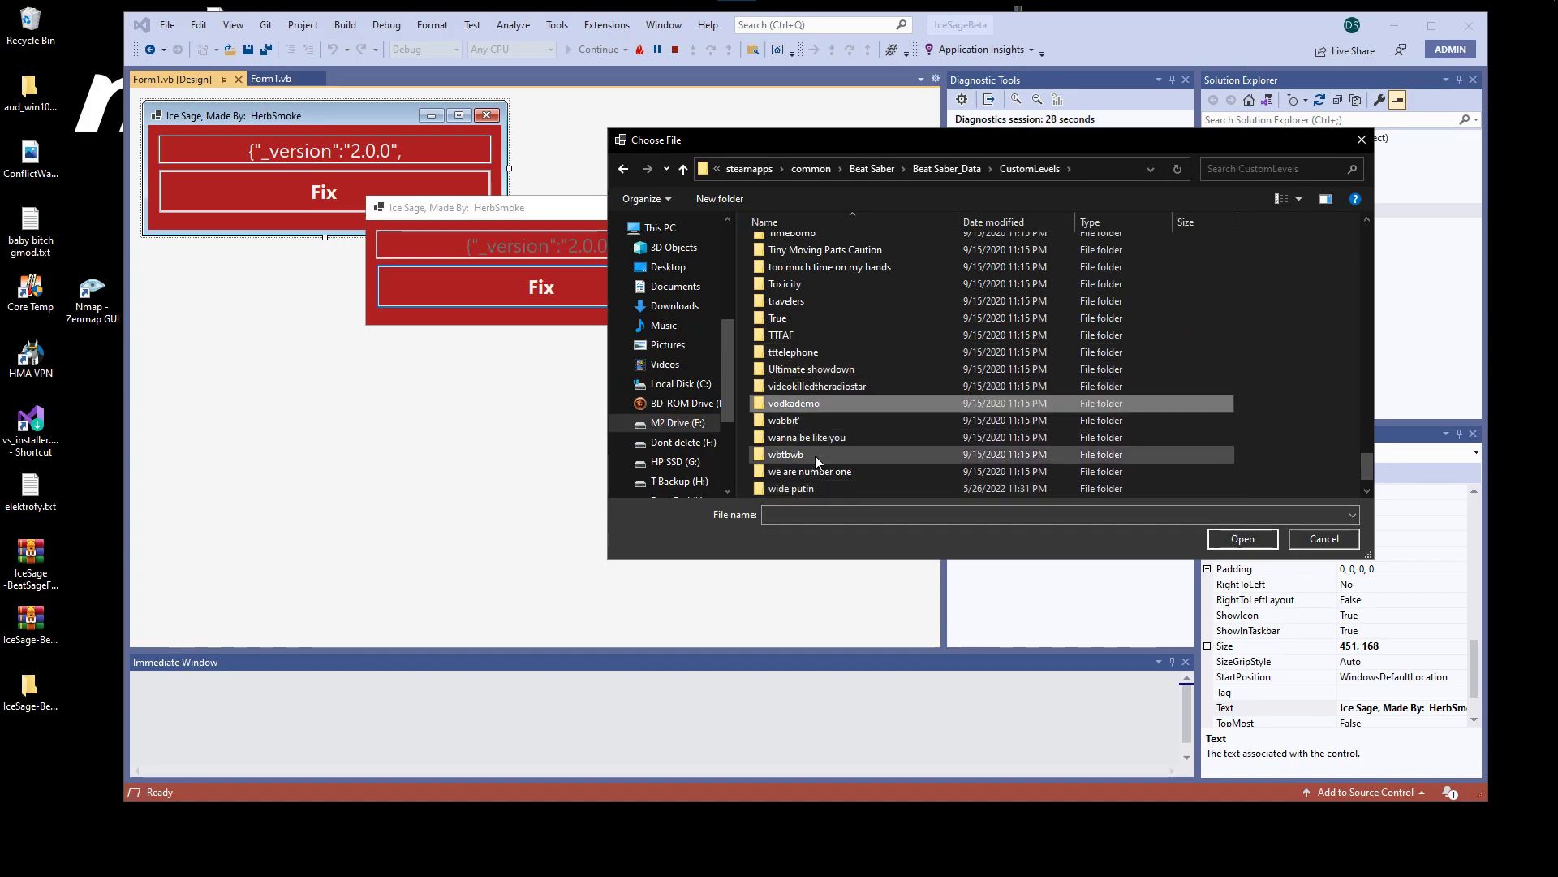
double_click(814, 402)
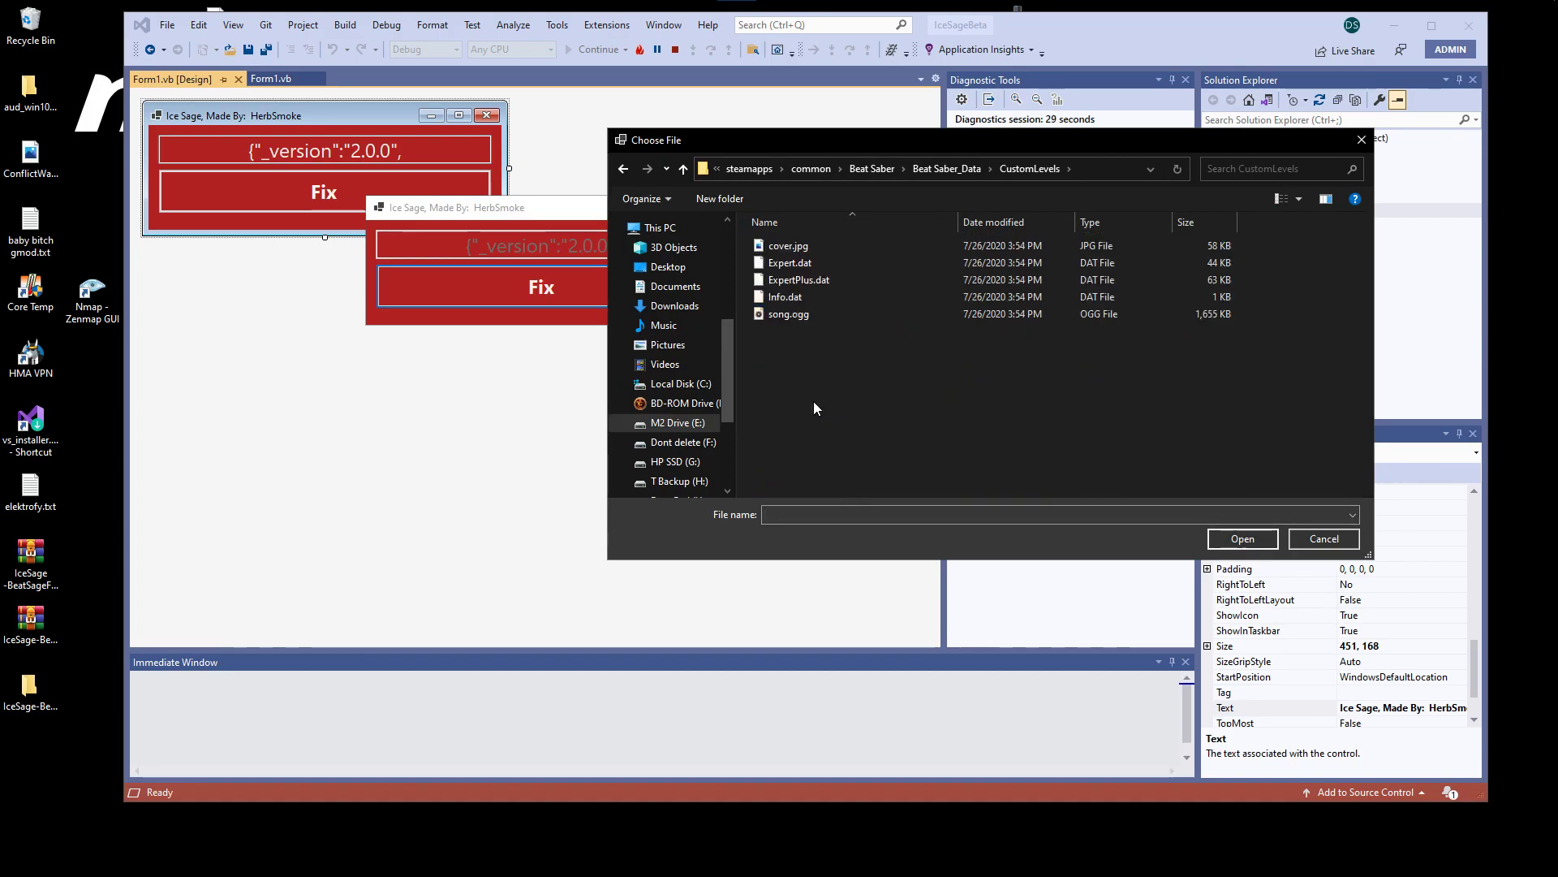
- Open Expert.dat in Notepad++ via Edit with Notepad++
click(791, 259)
right_click(793, 259)
click(876, 350)
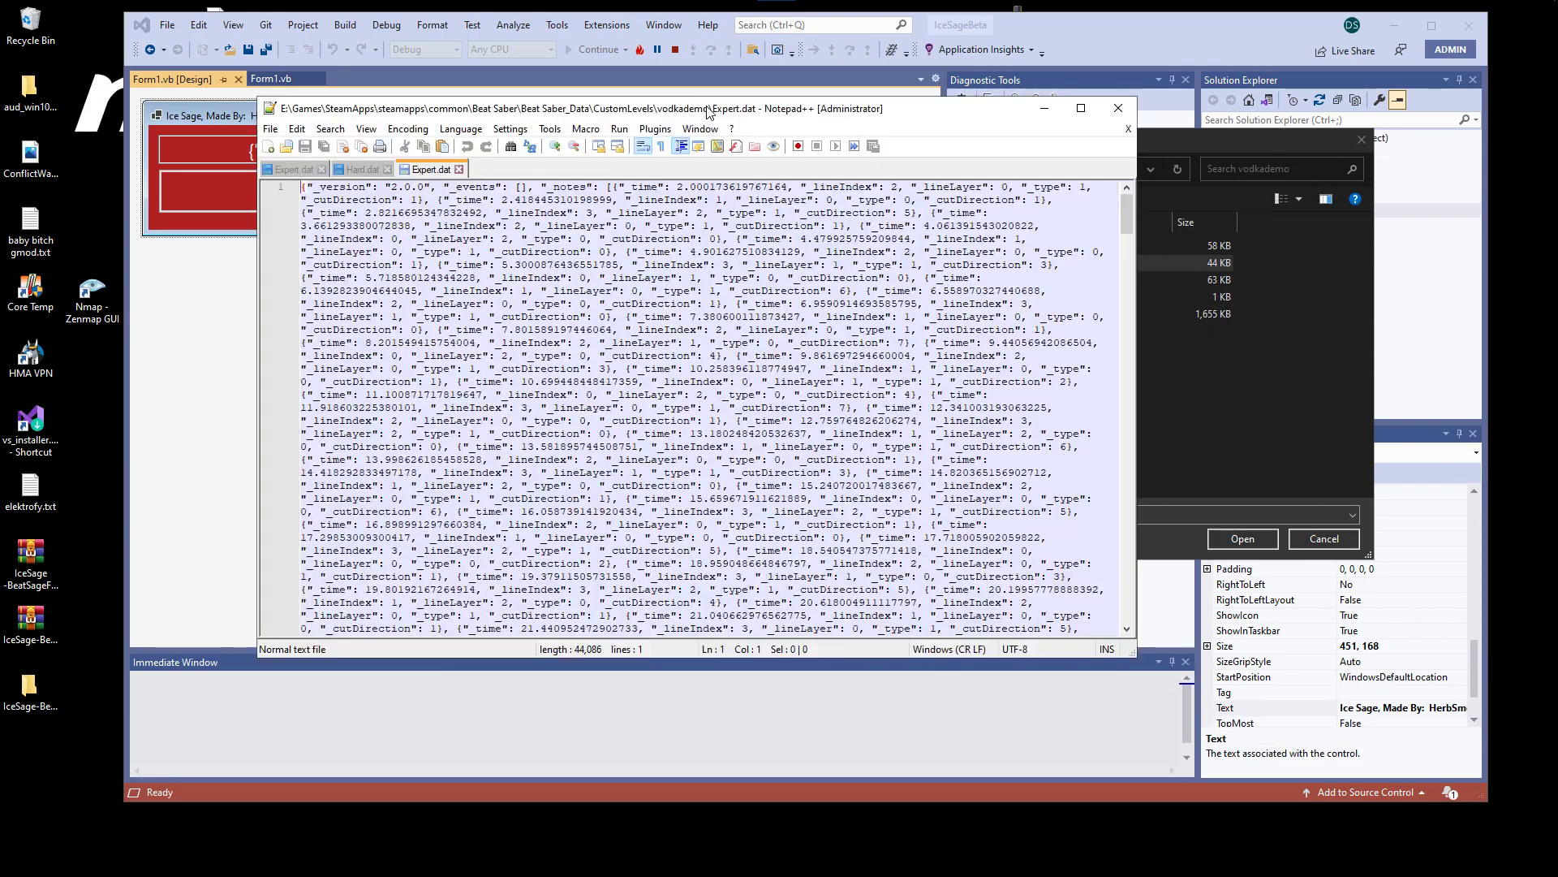
drag(745, 112, 1210, 112)
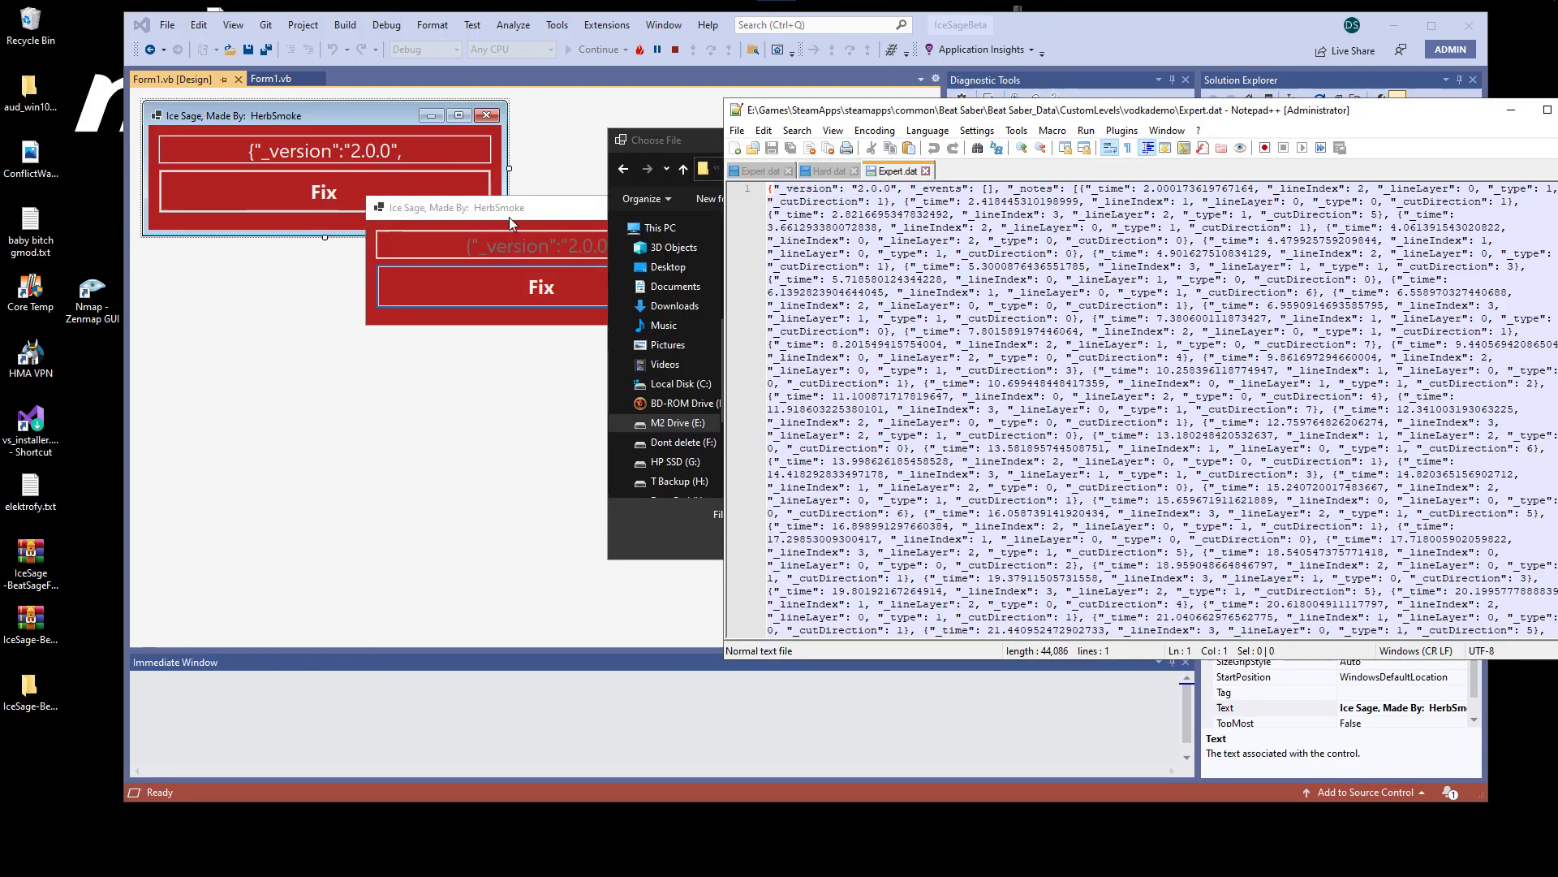
click(510, 217)
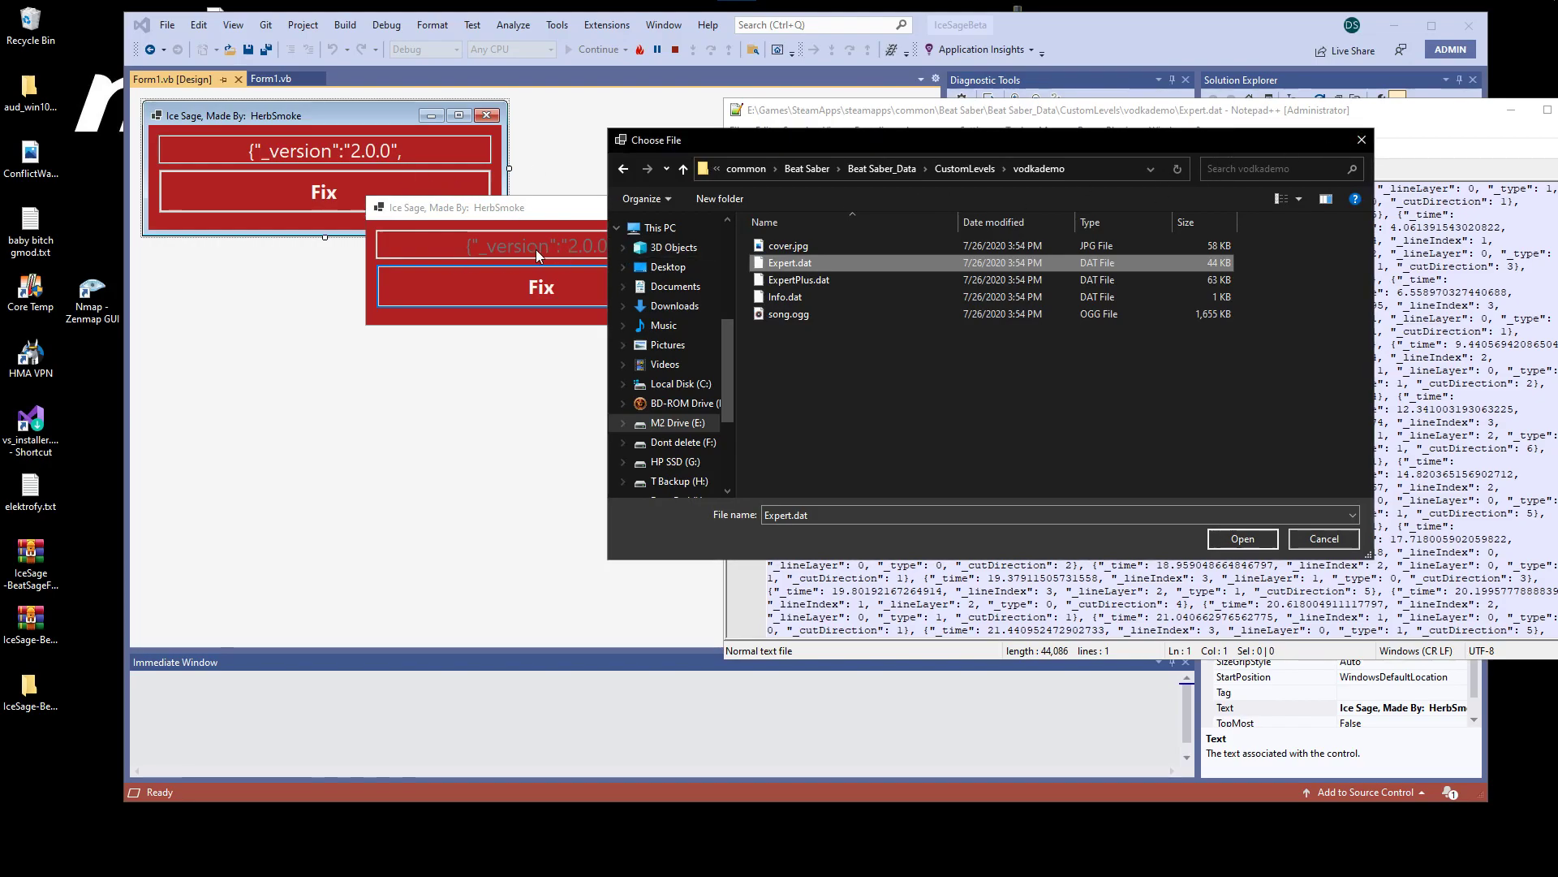
click(1119, 113)
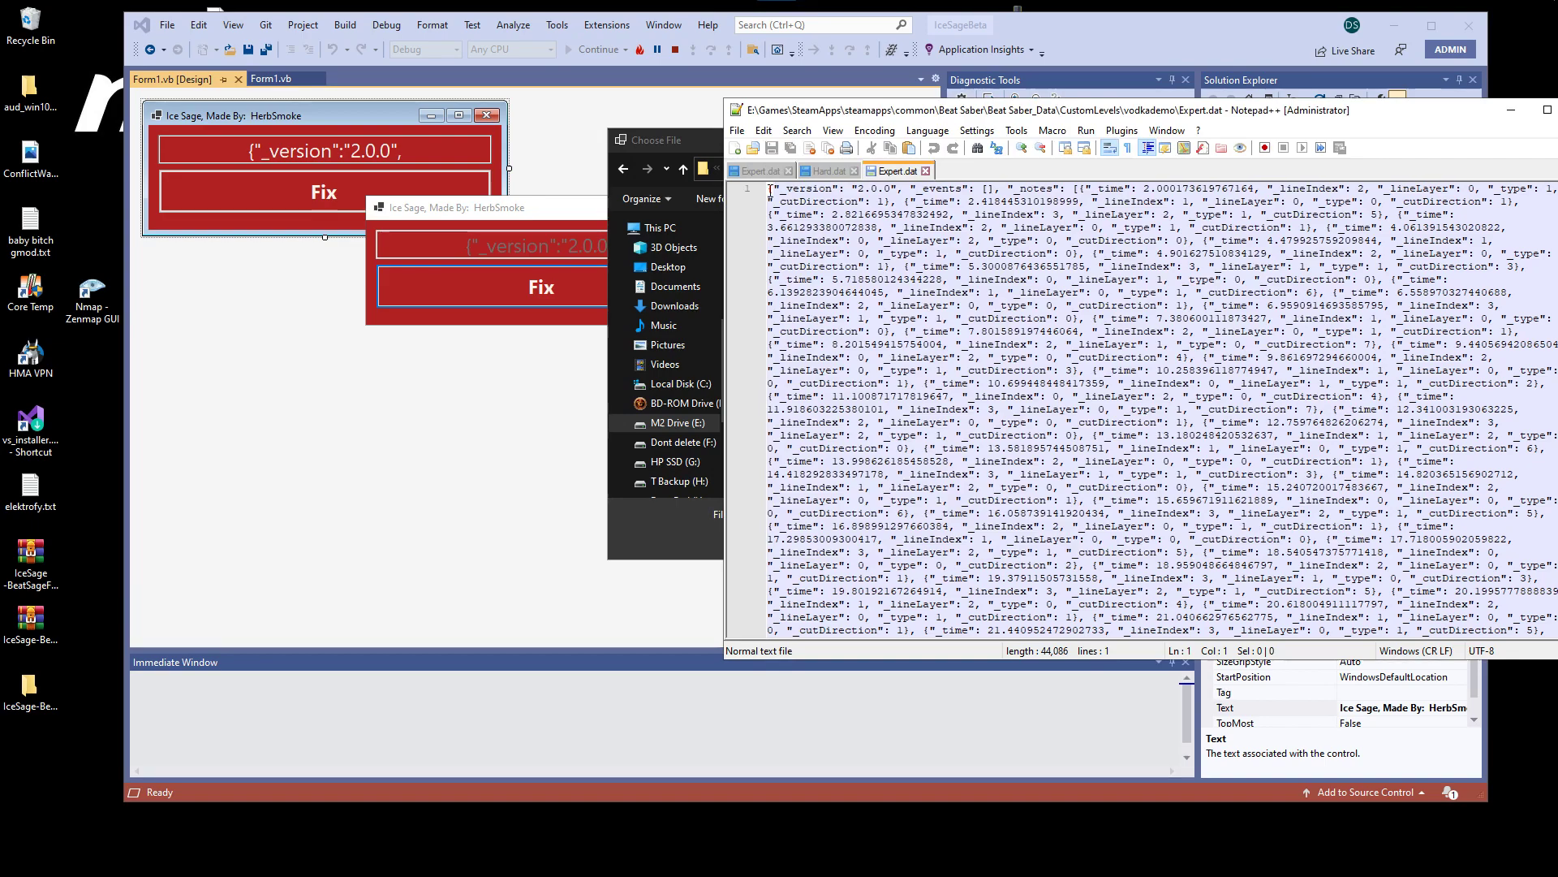
click(851, 191)
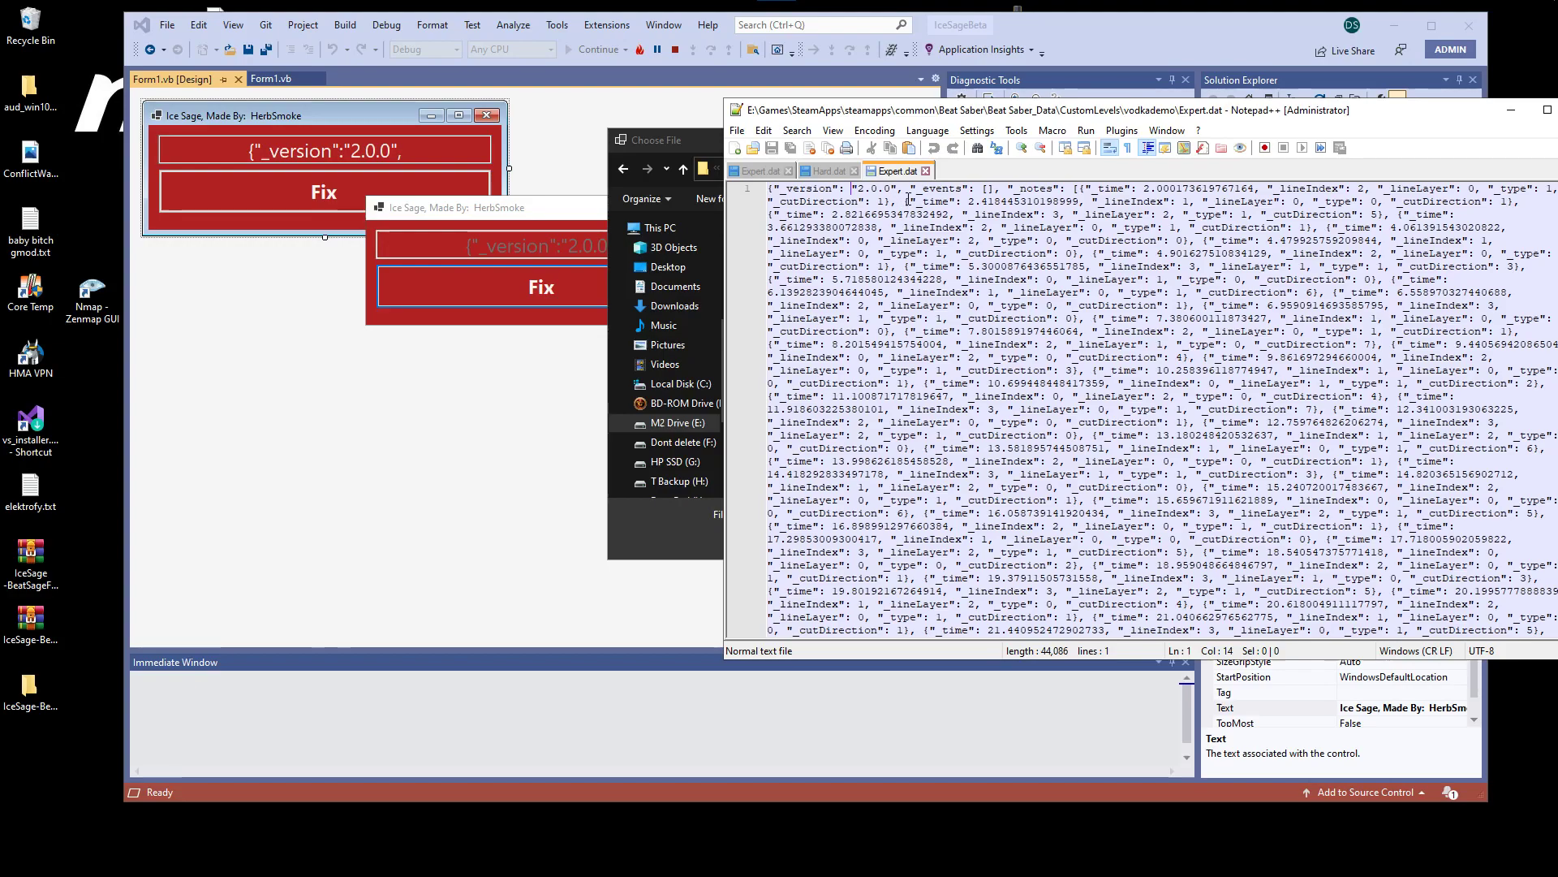
key(BackSpace)
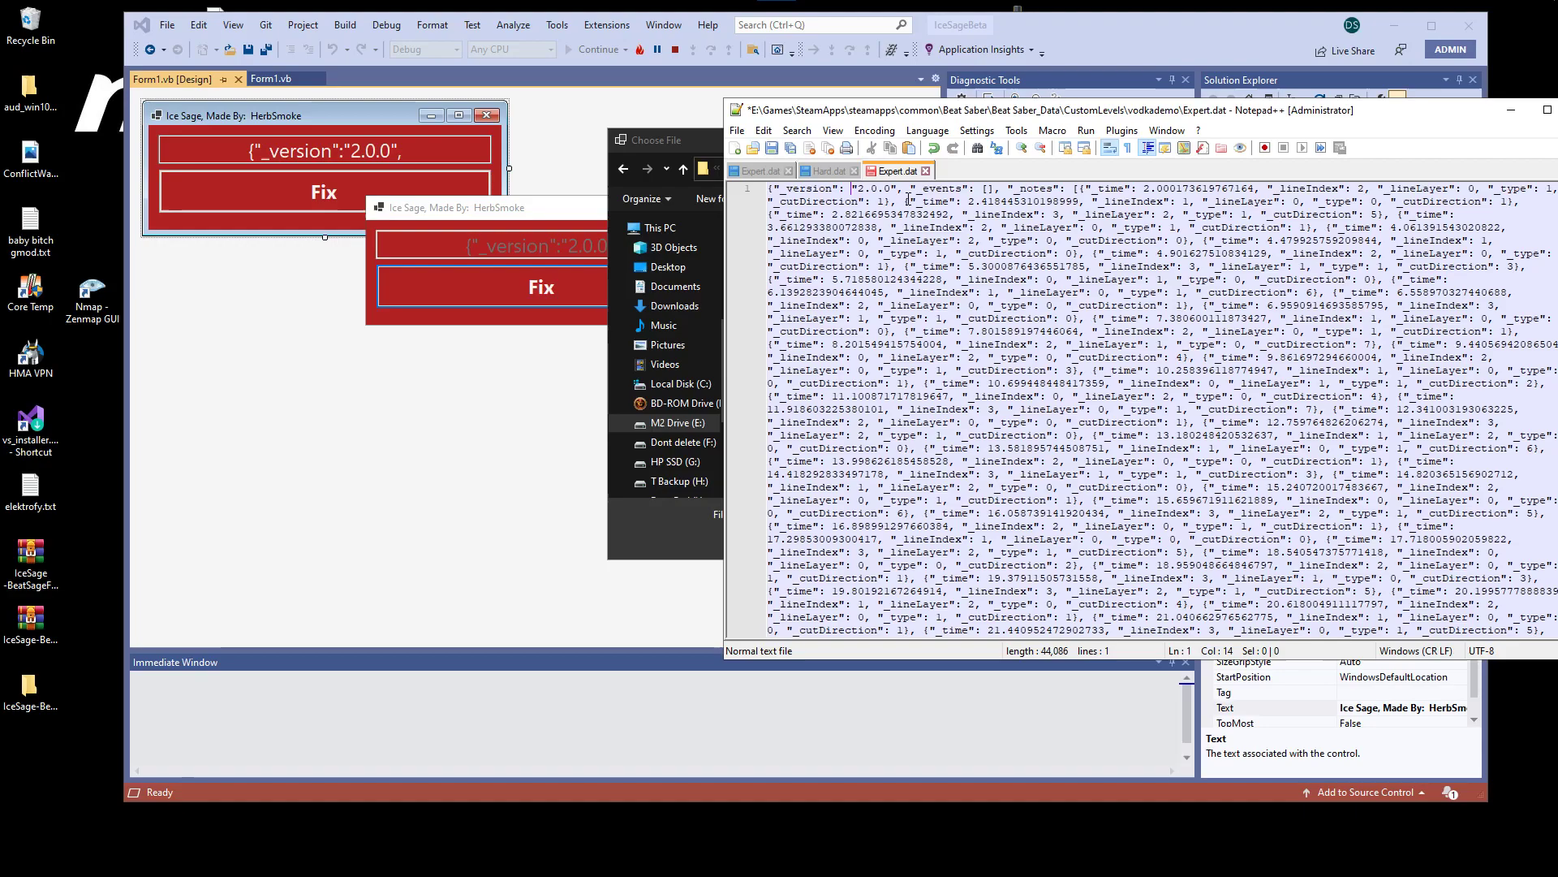
key(BackSpace)
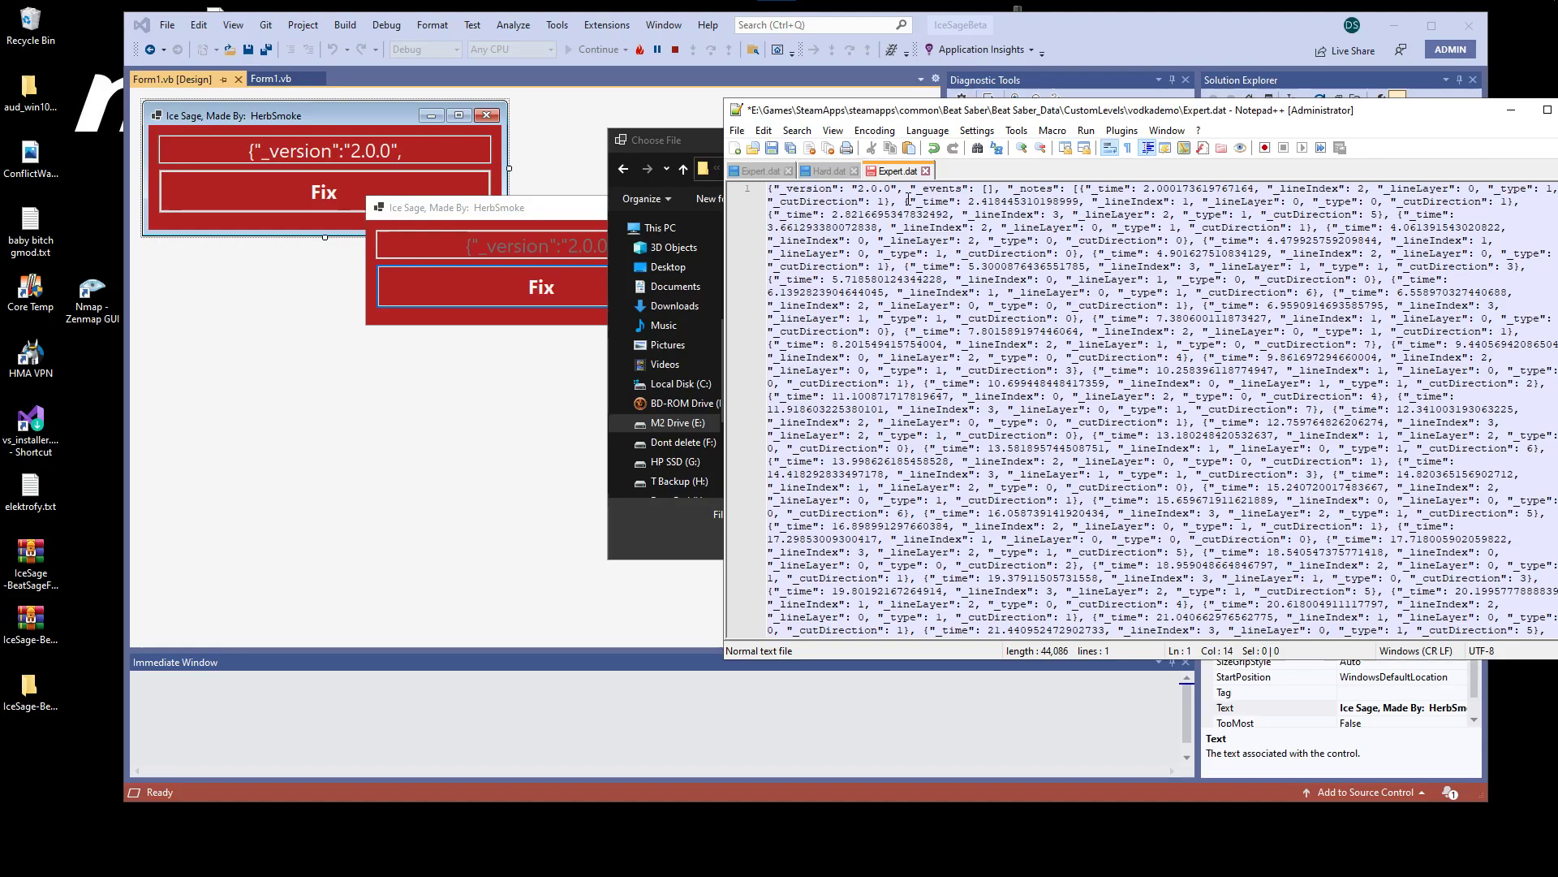
drag(1466, 114, 1349, 113)
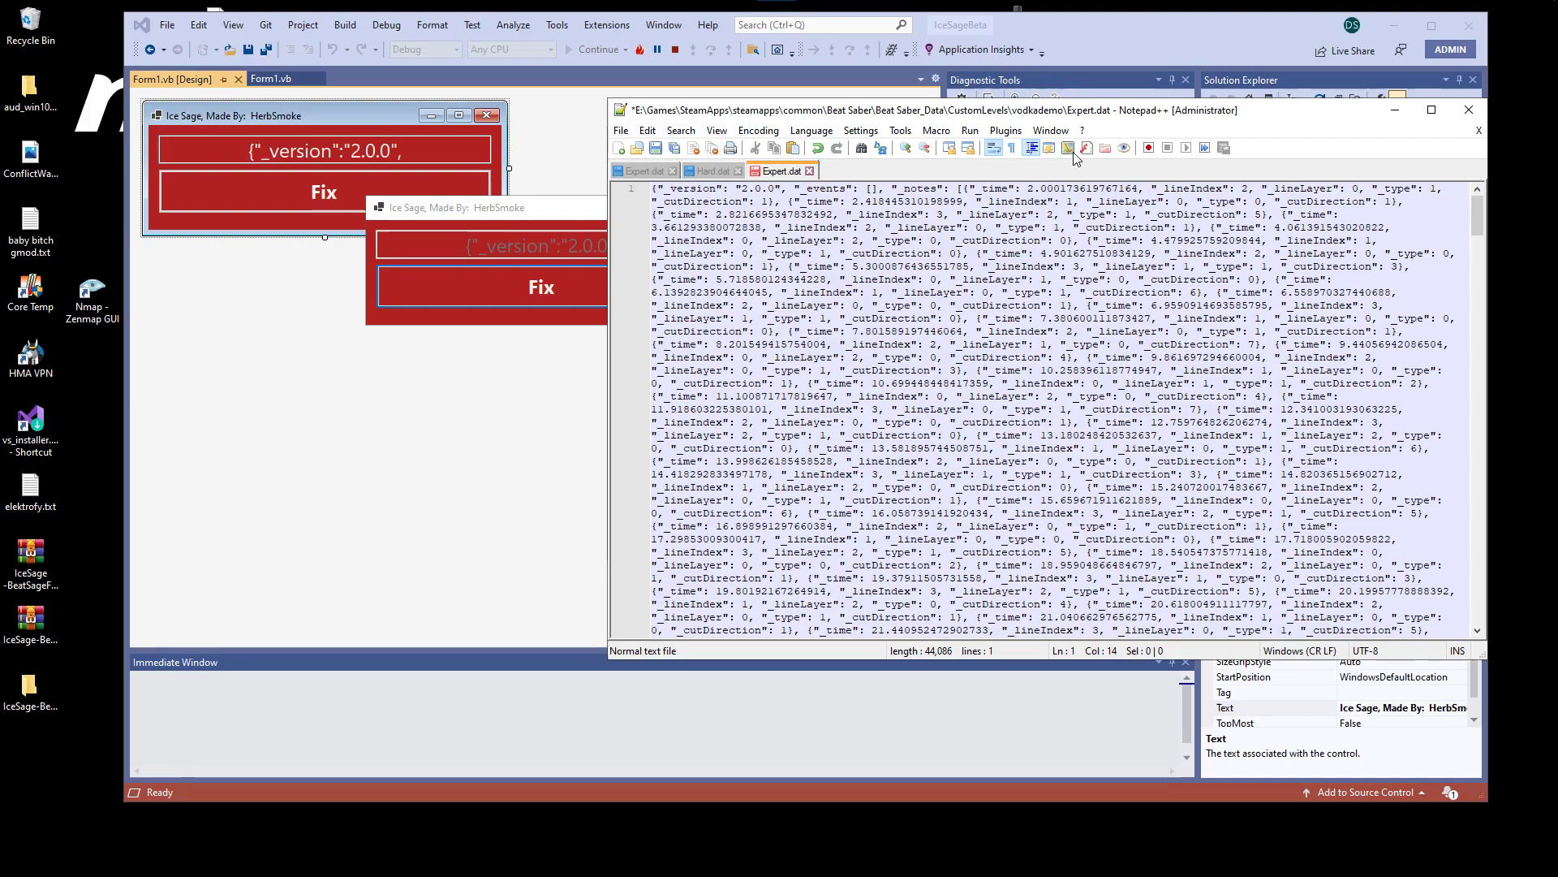
drag(1119, 122, 1163, 246)
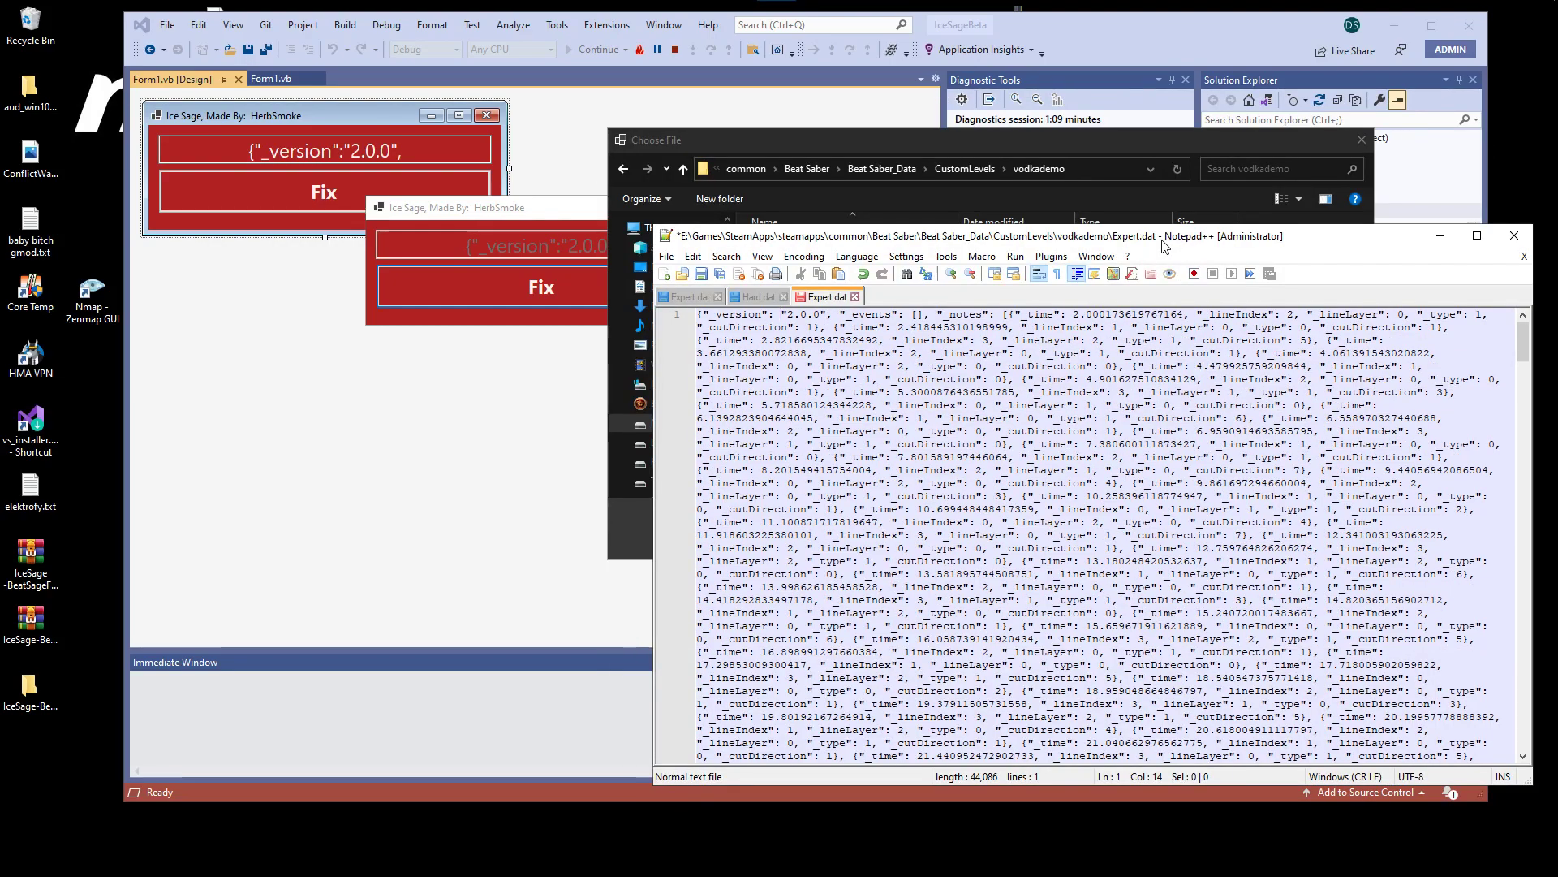
drag(1163, 247, 1043, 223)
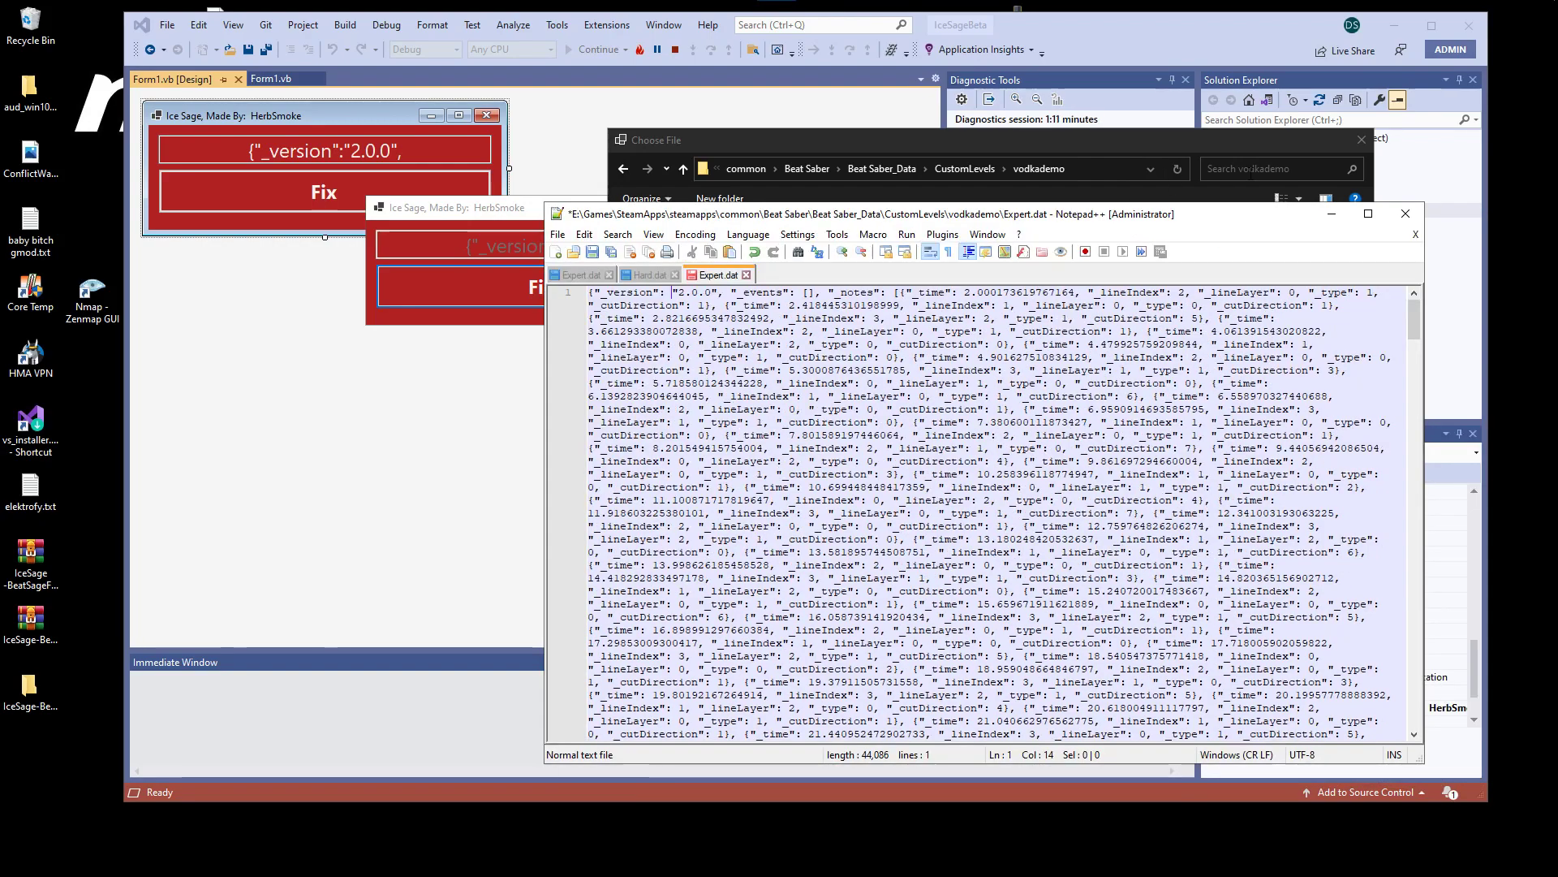
click(1407, 213)
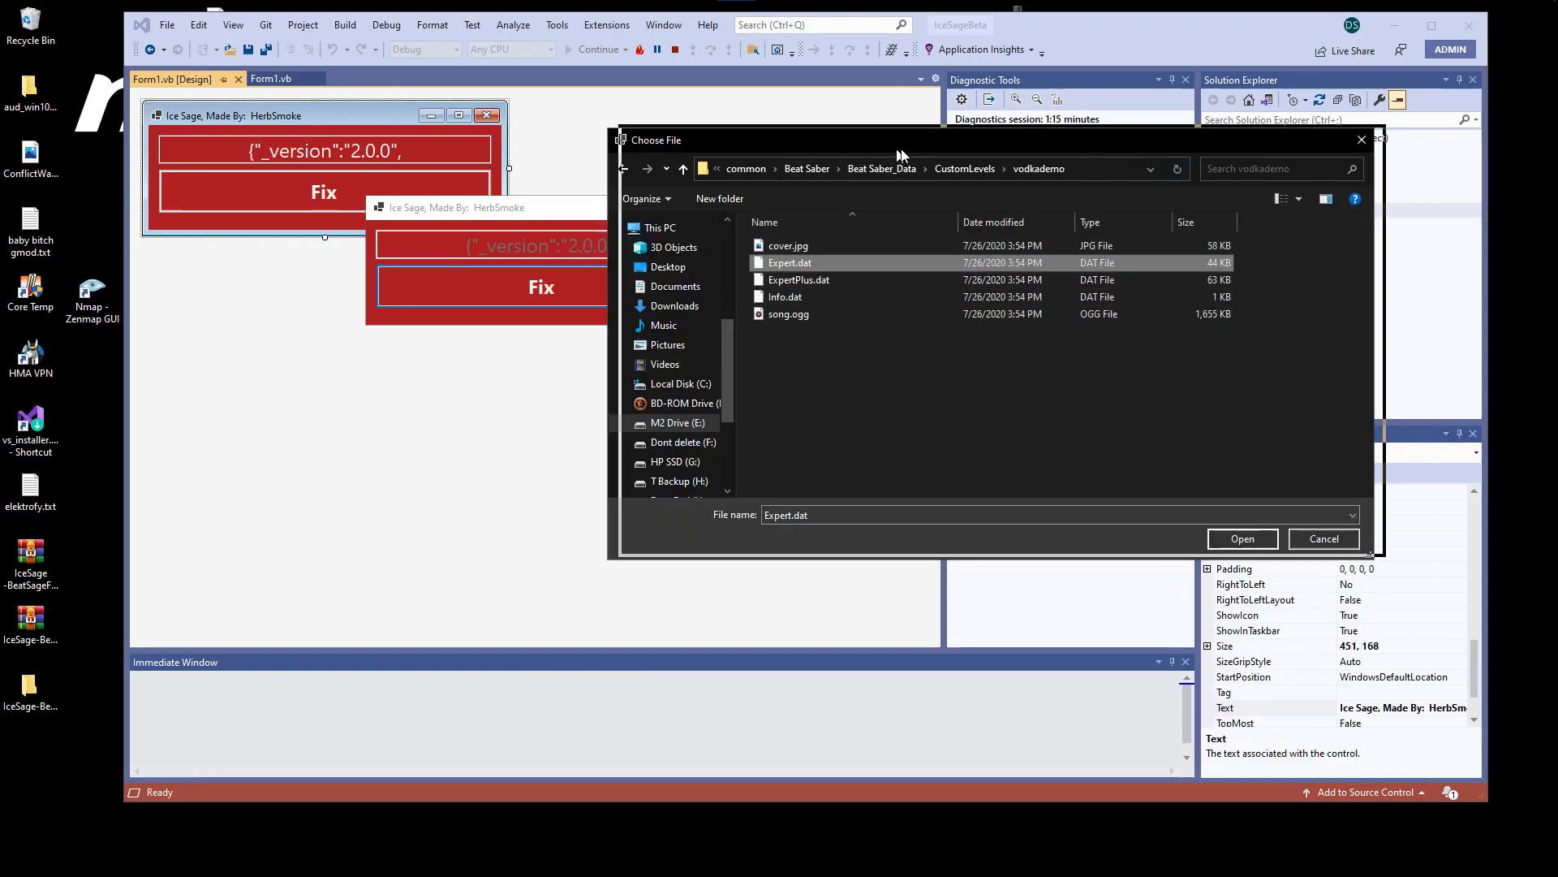
- Confirm Expert.dat for IceSage to fix, then reopen the file picker with Fix
drag(853, 139, 936, 98)
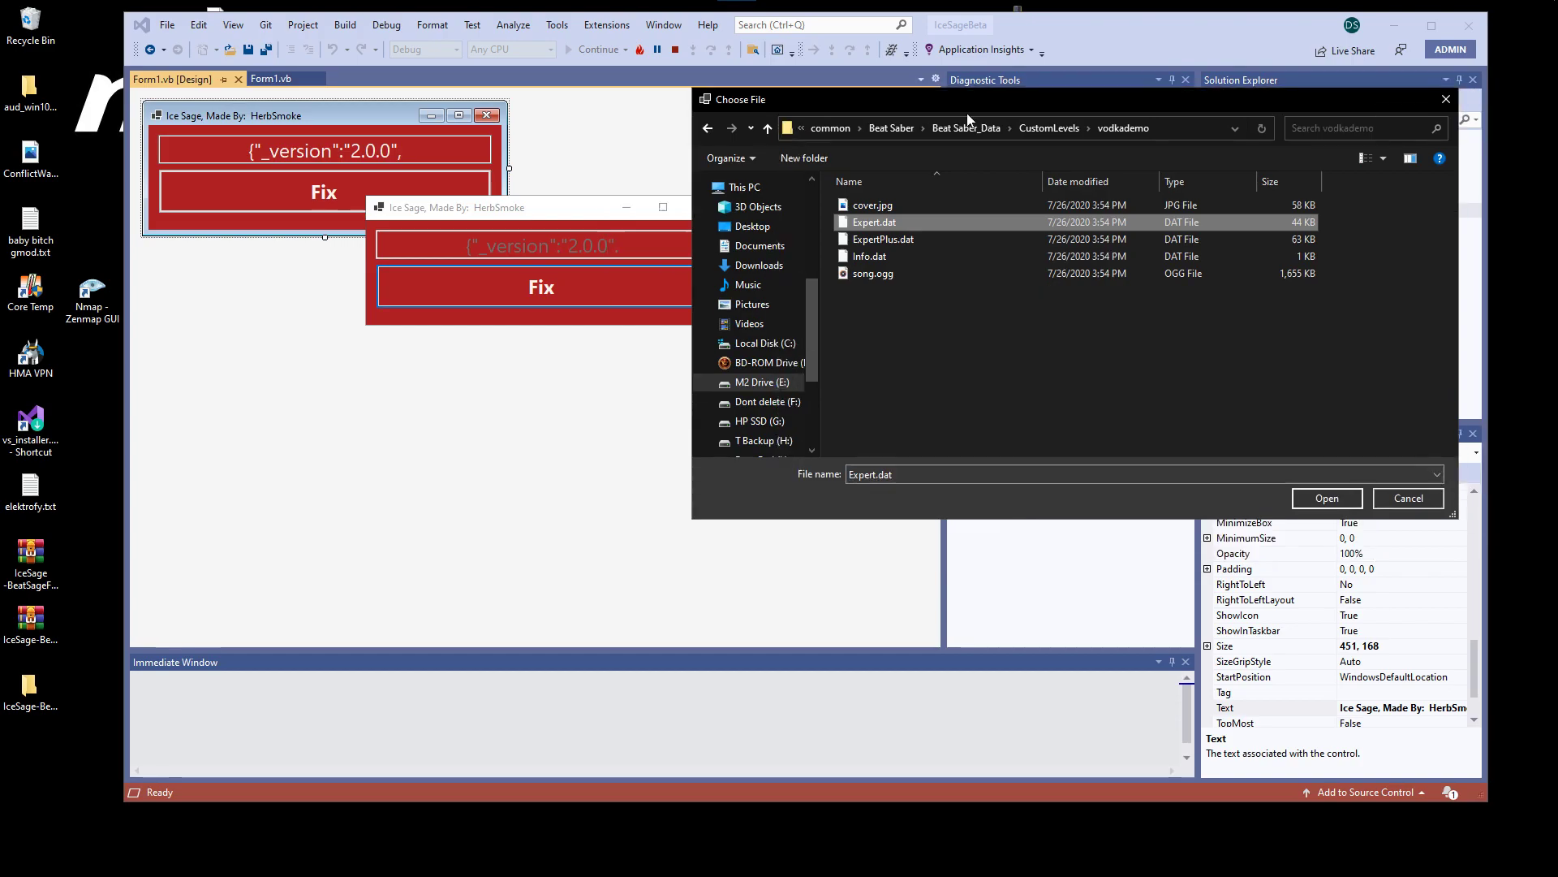
click(1327, 498)
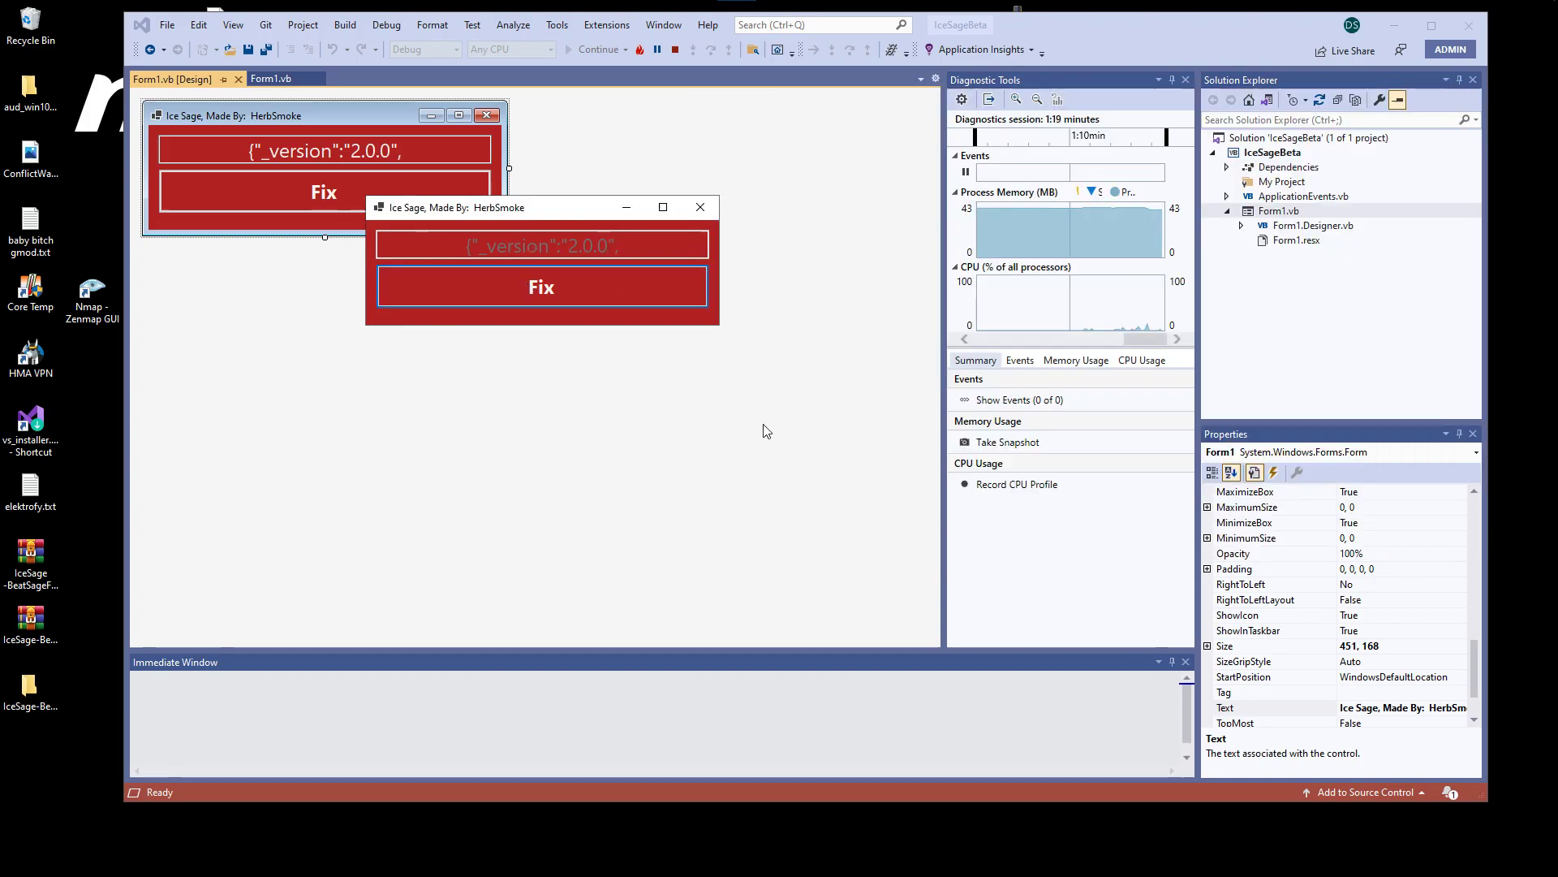
click(647, 300)
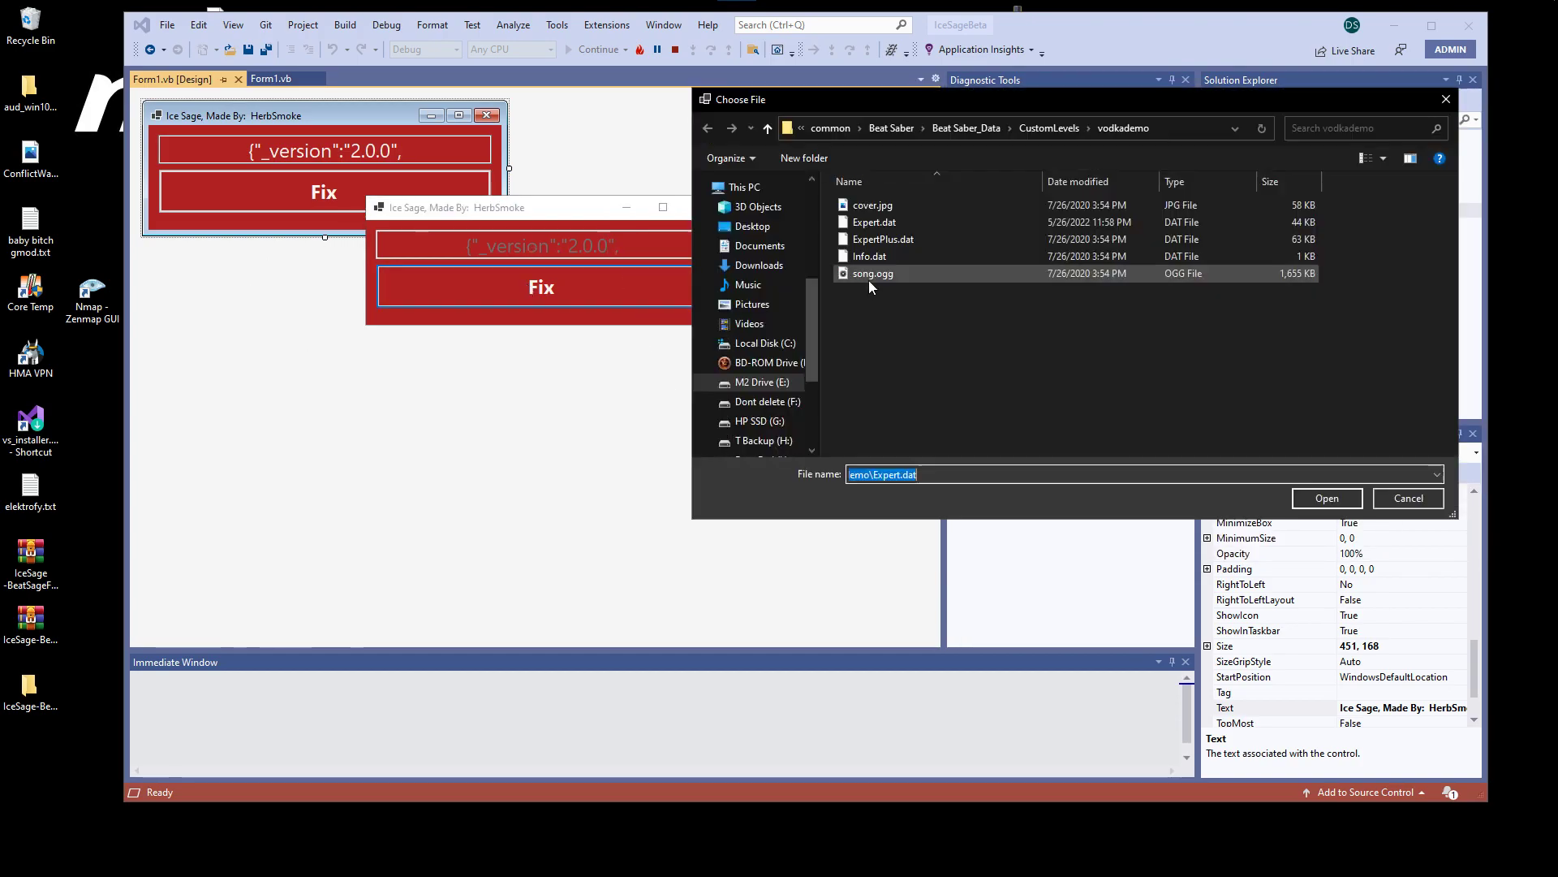
right_click(856, 225)
click(948, 312)
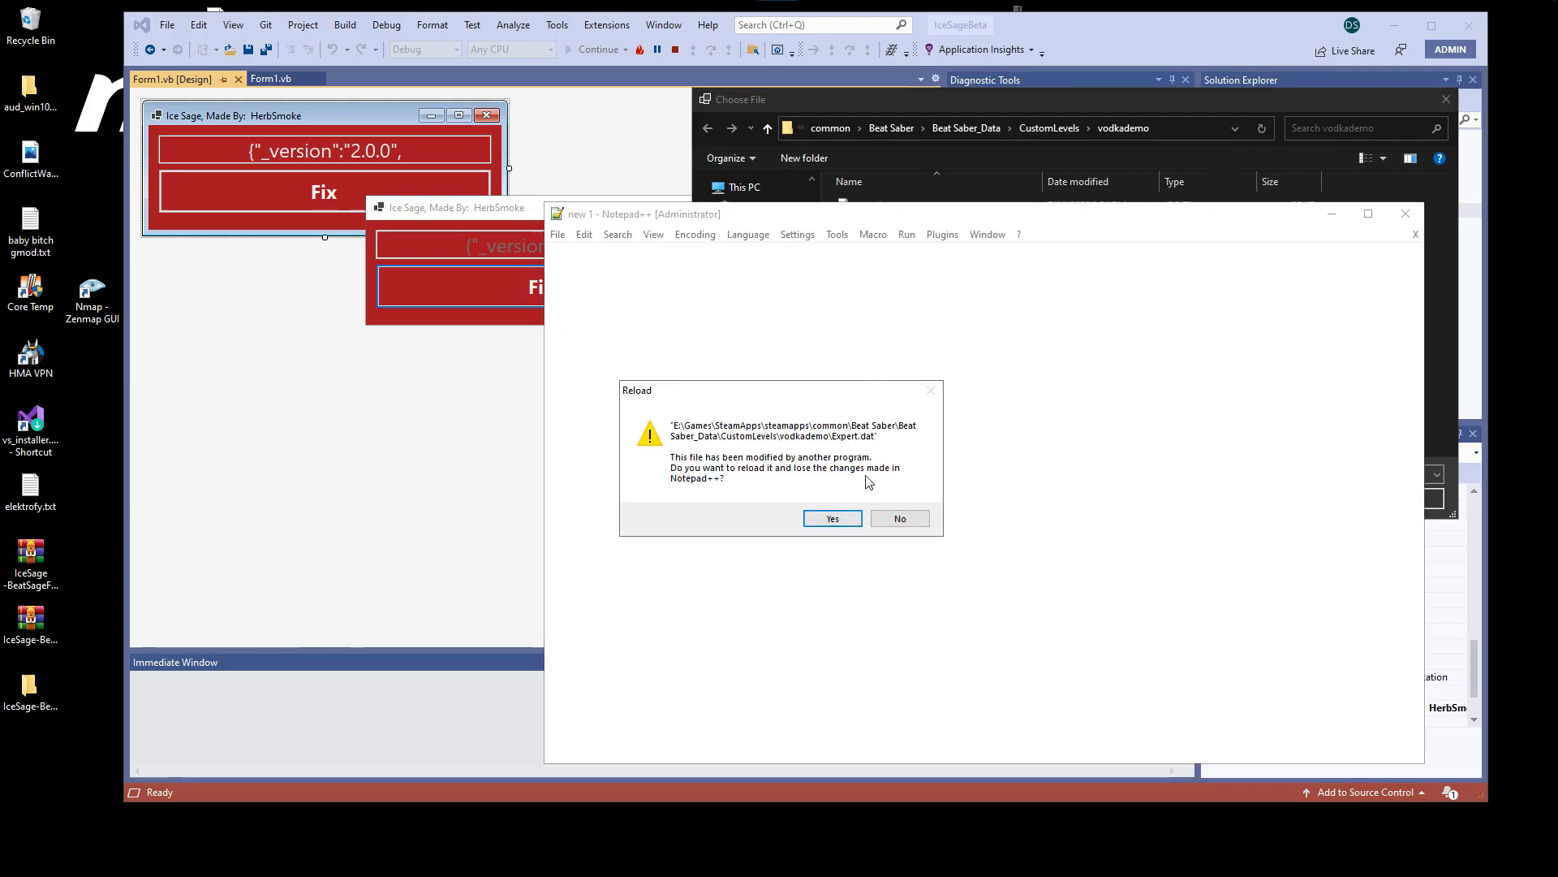
click(832, 518)
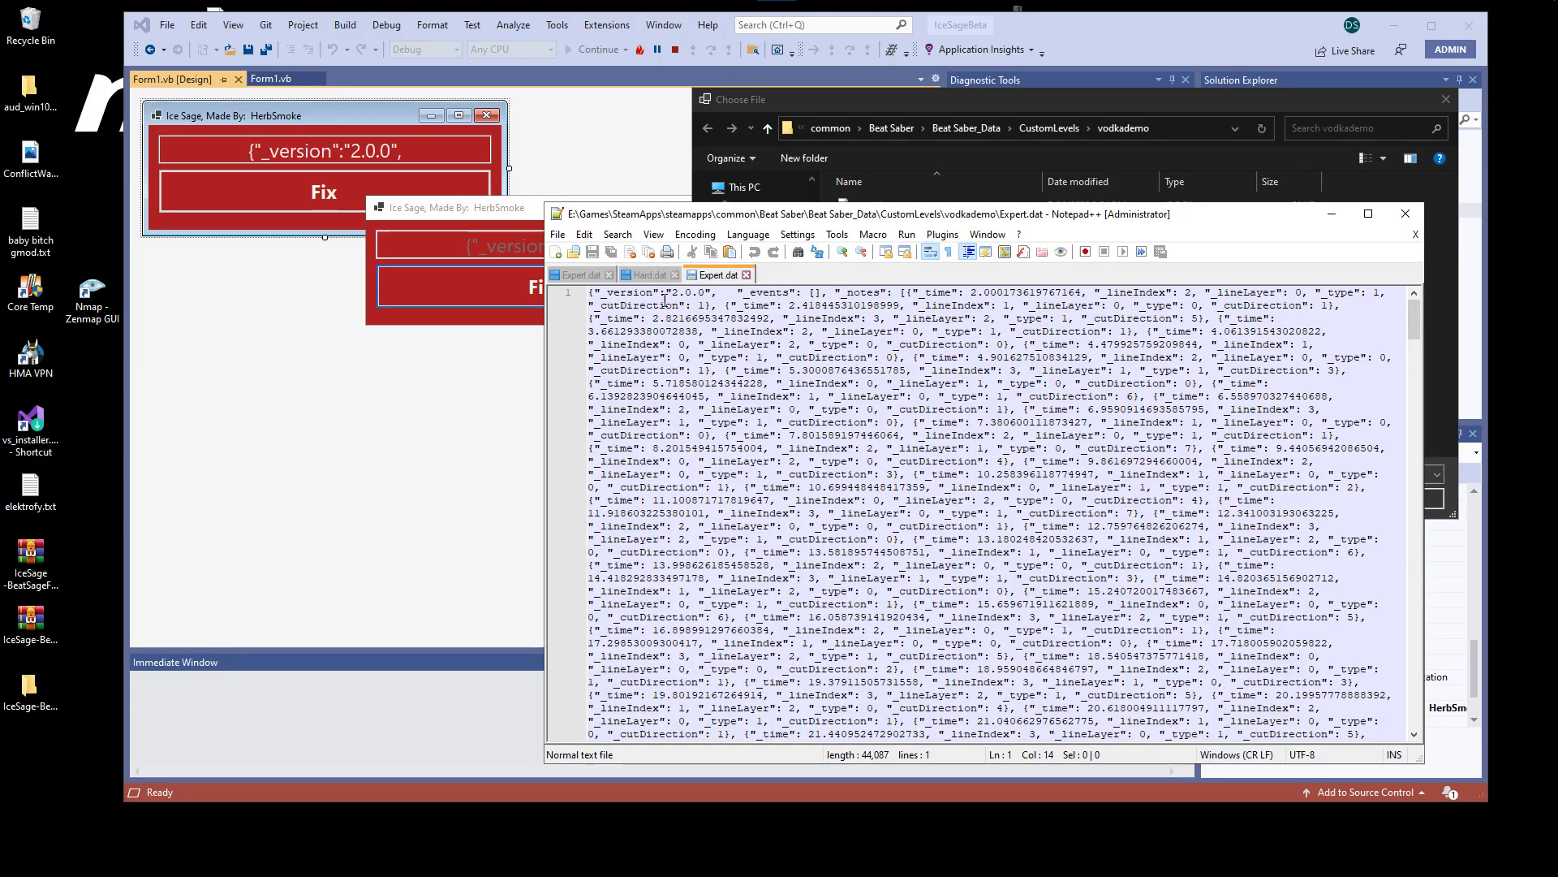
drag(666, 294, 706, 294)
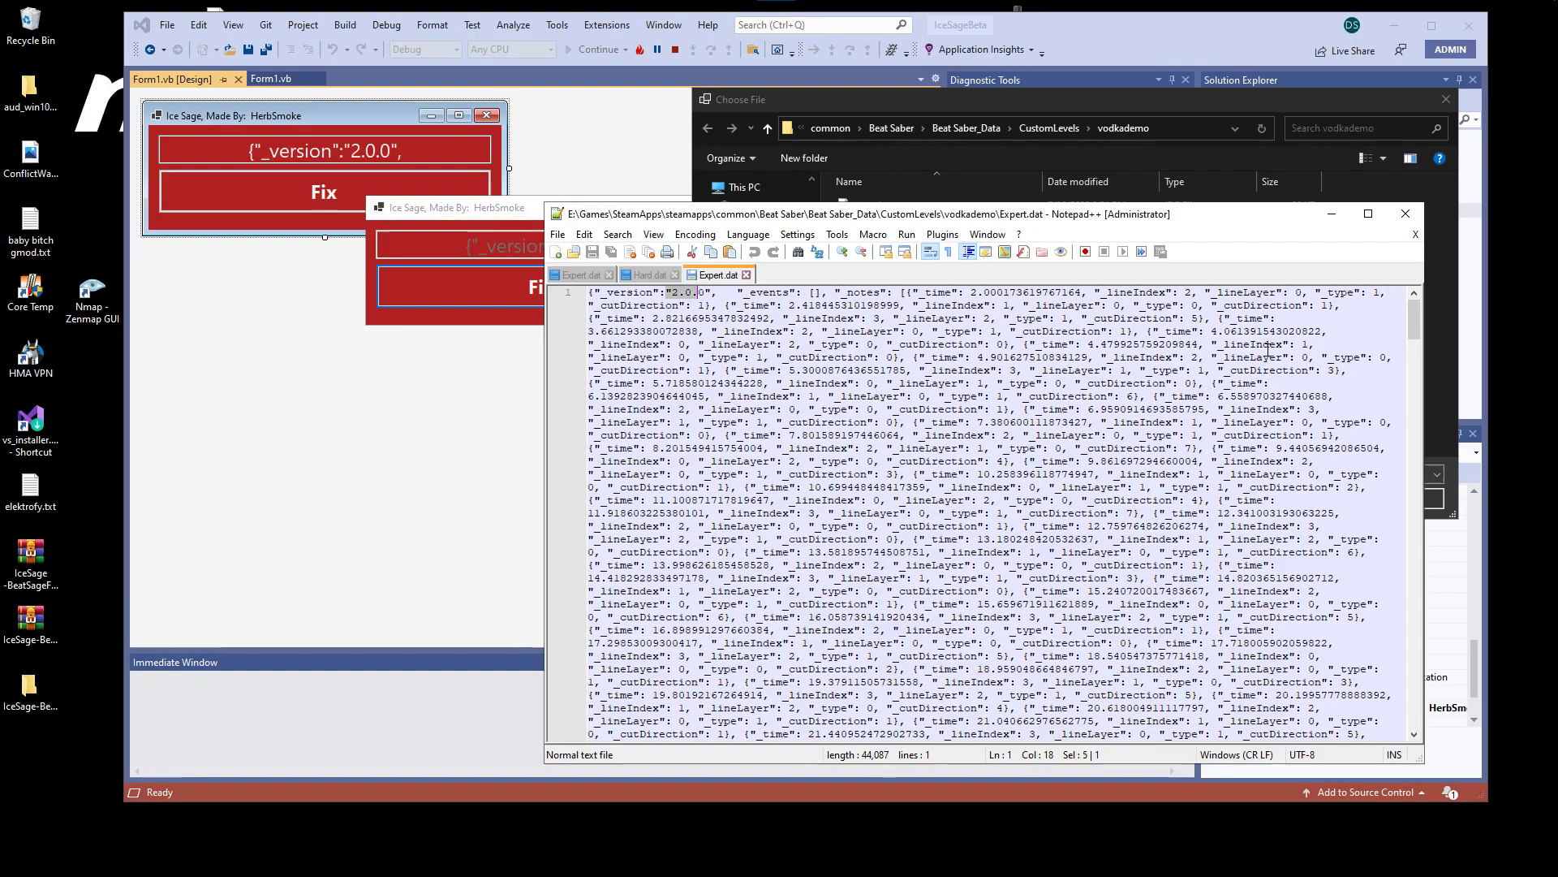
click(1405, 214)
- View ExpertPlus.dat in Notepad++, then close the editor
right_click(859, 235)
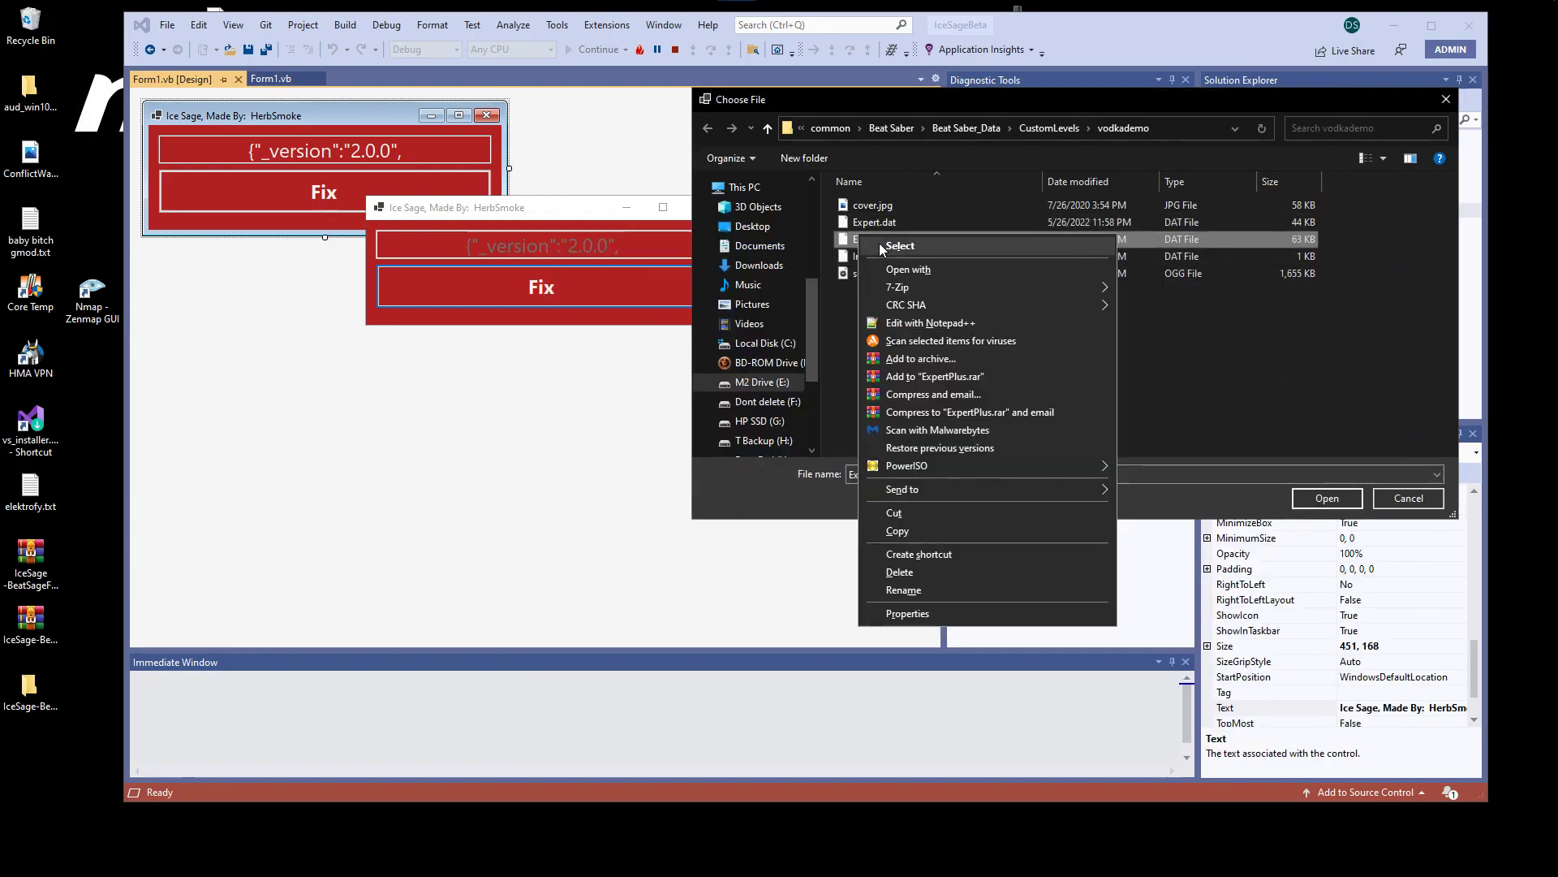
click(927, 315)
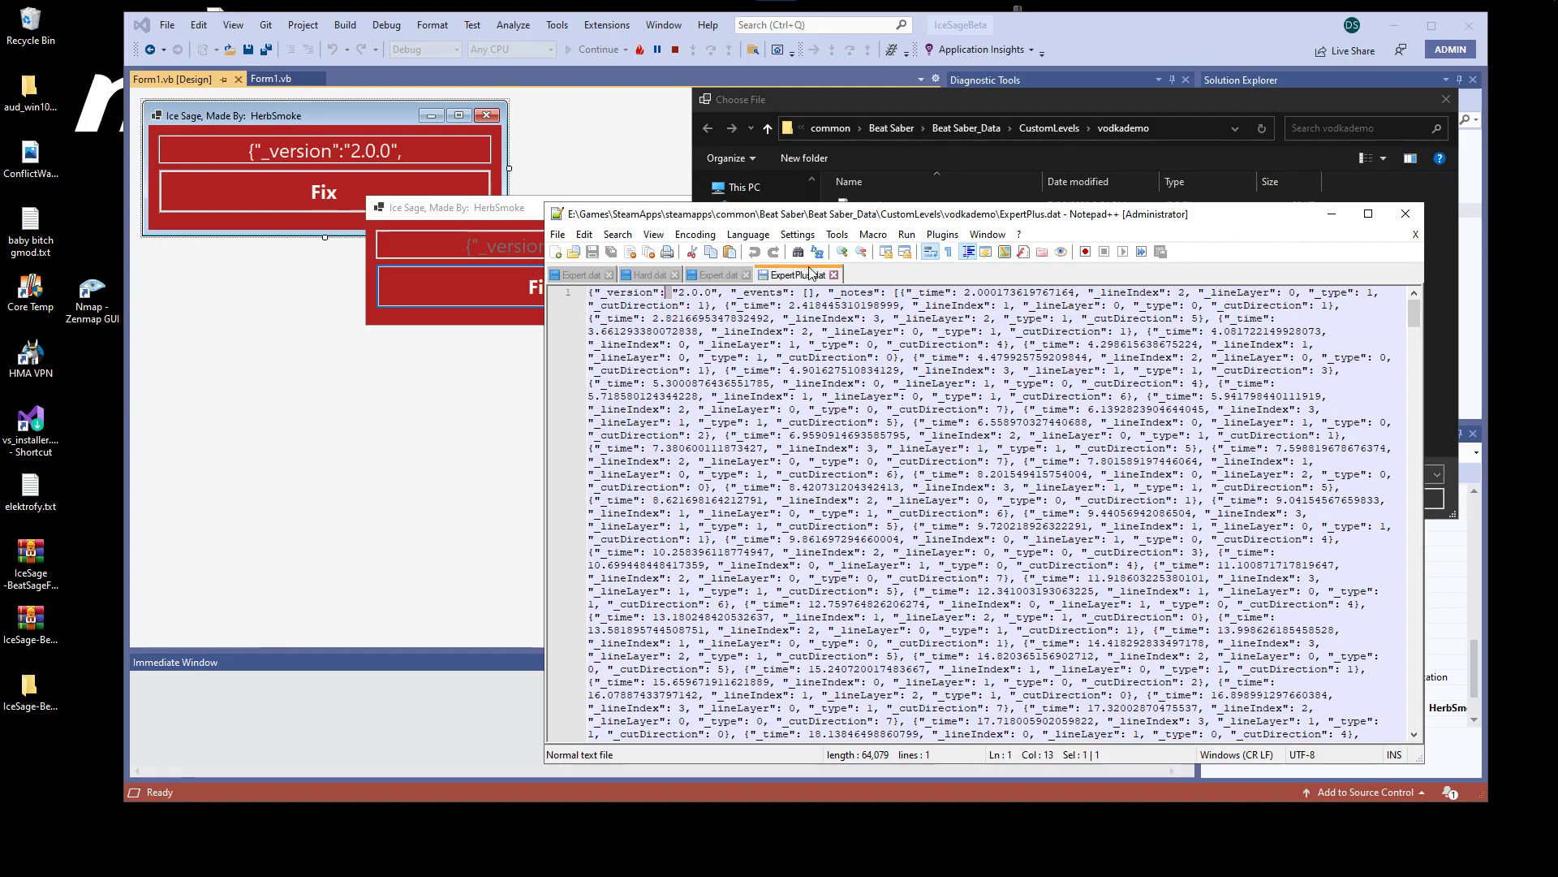
click(1405, 214)
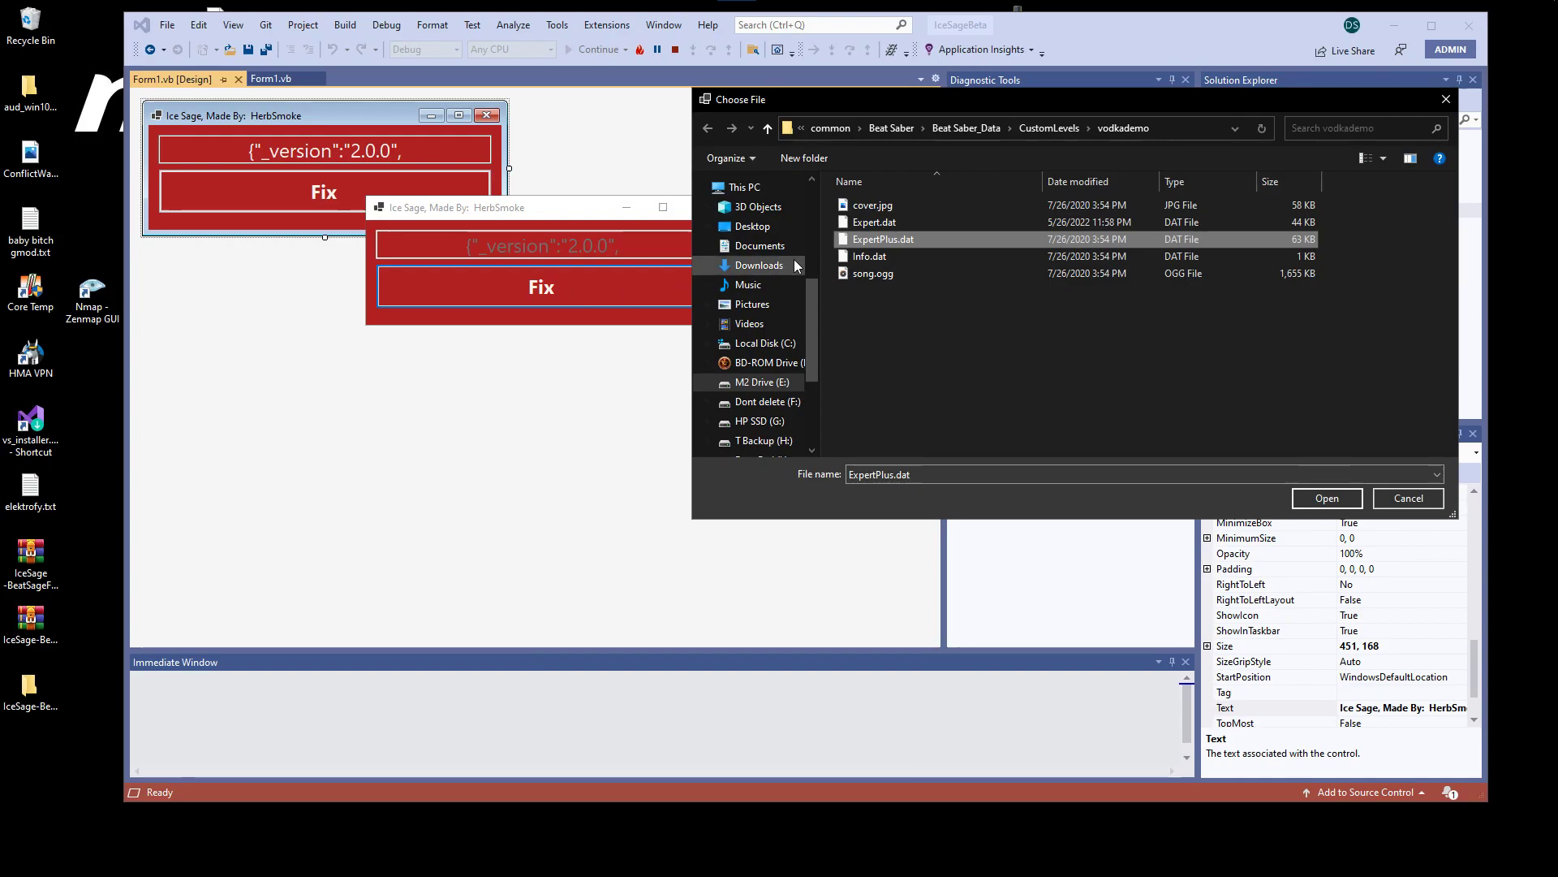
- Fix ExpertPlus.dat with IceSage, reopen it in Notepad++, and check the spot before 2.0.0
click(1327, 498)
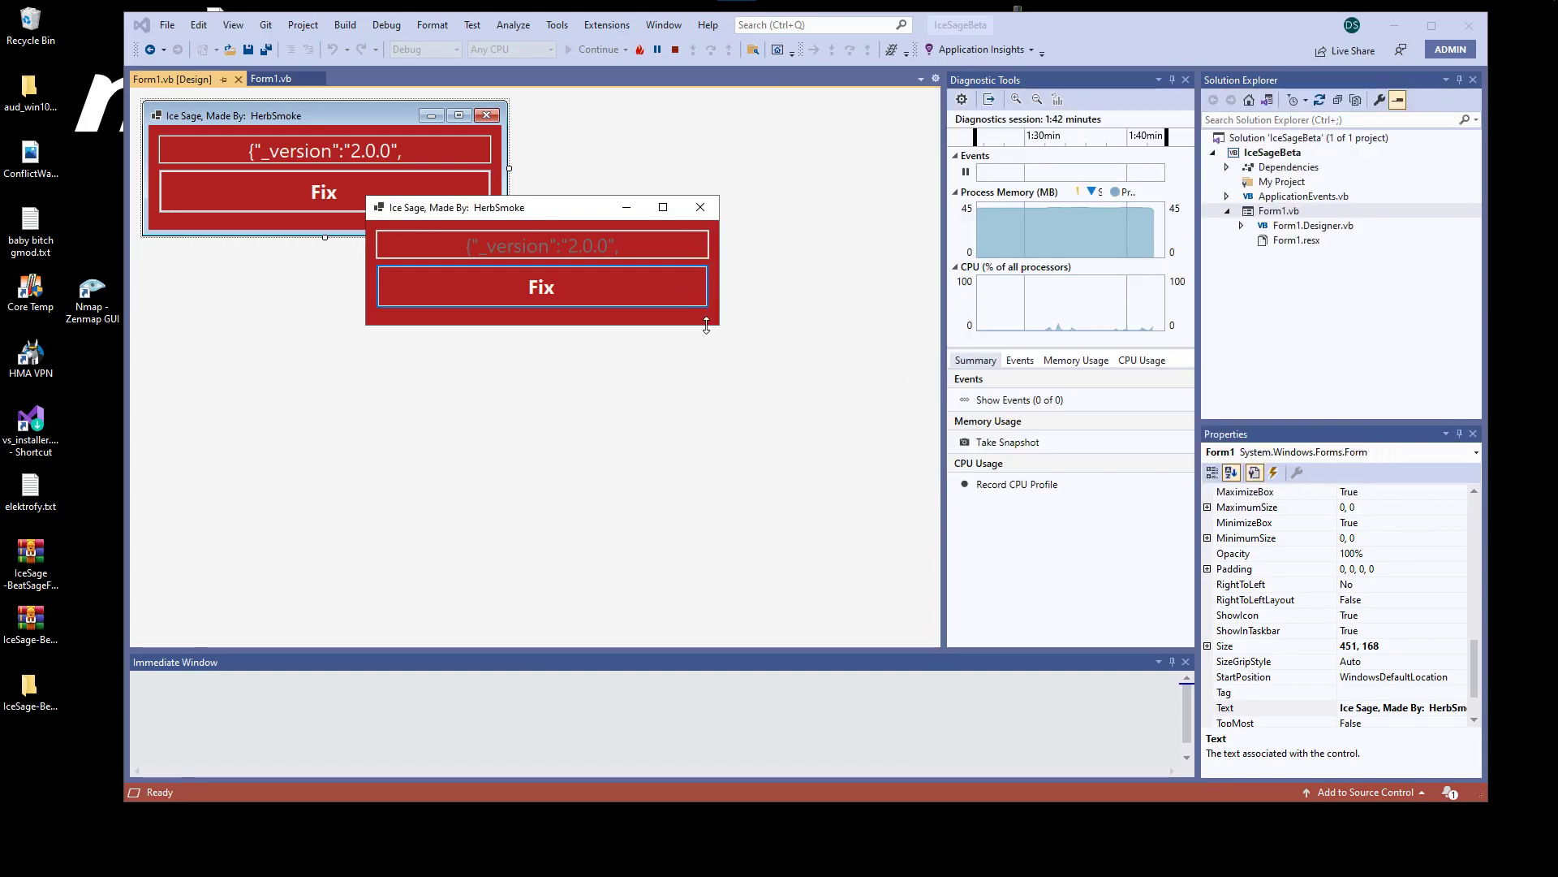
click(678, 289)
right_click(907, 243)
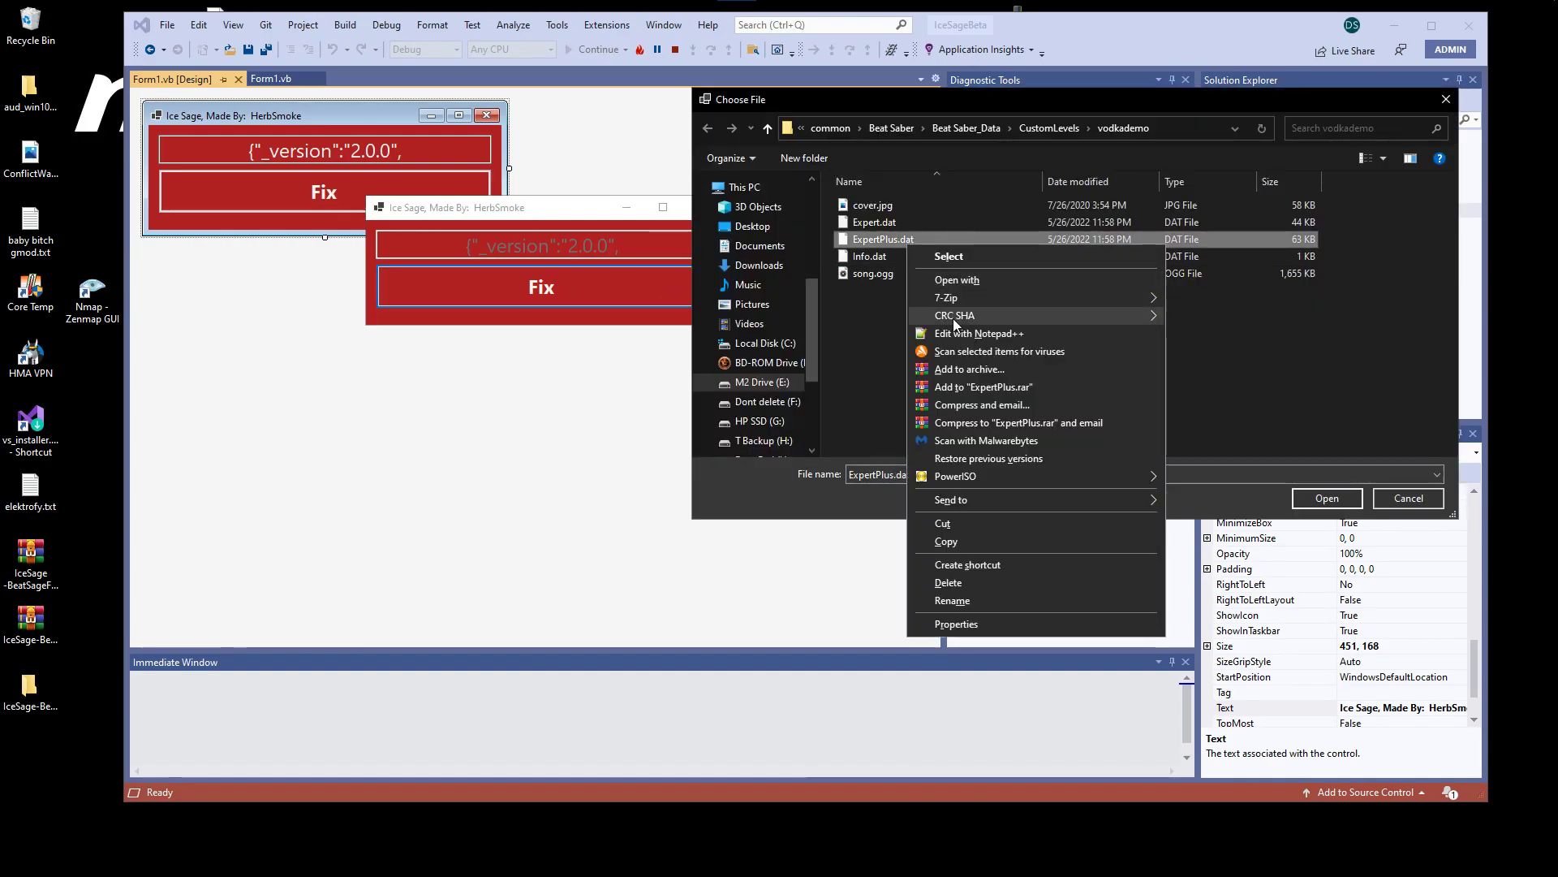
click(974, 332)
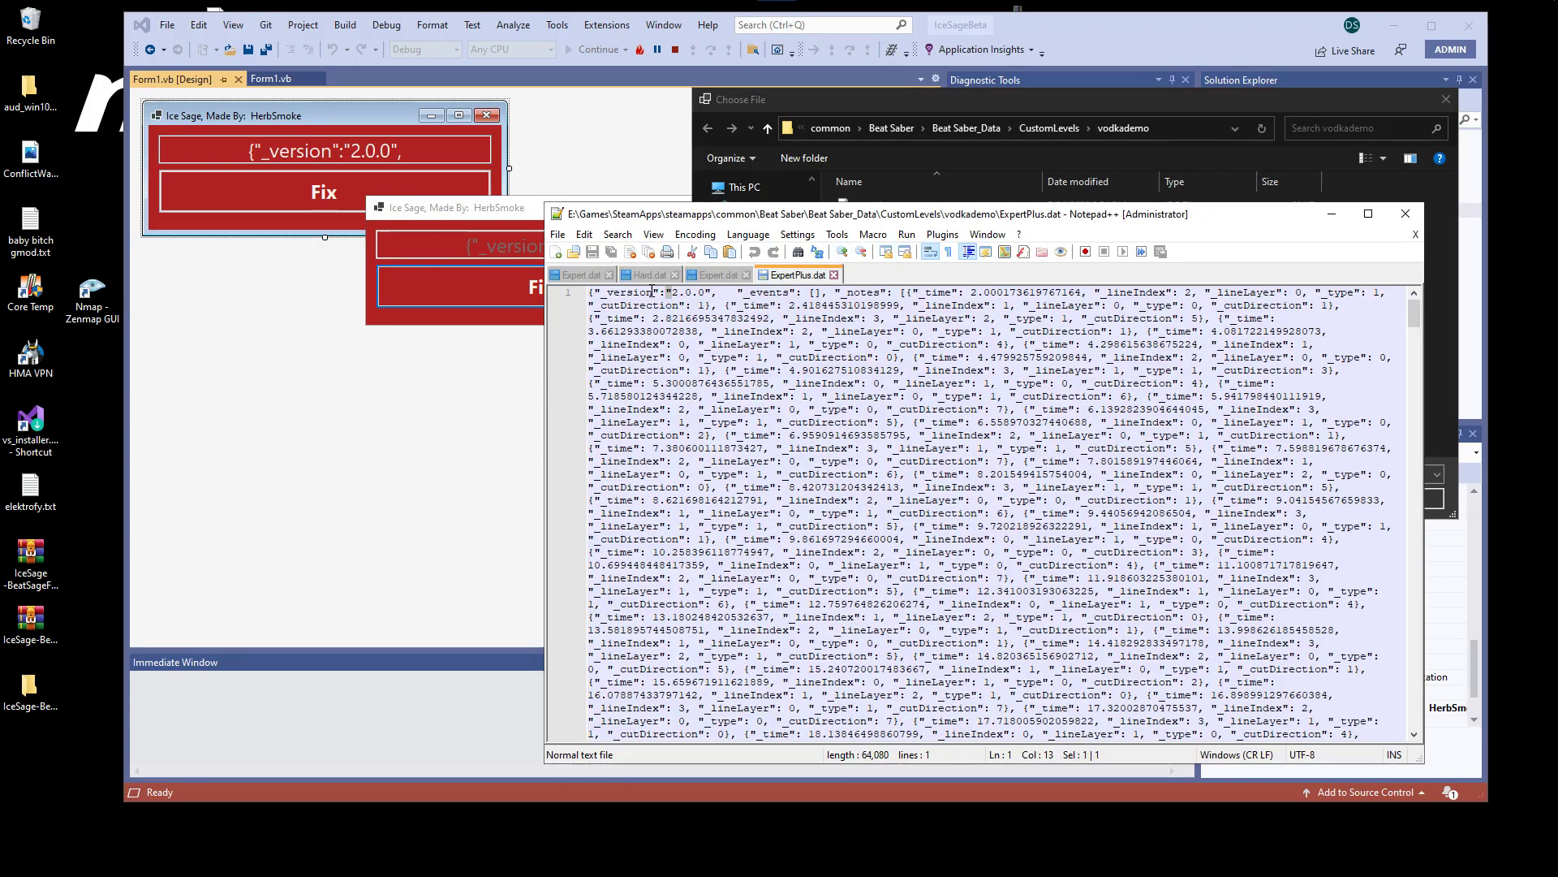
click(671, 297)
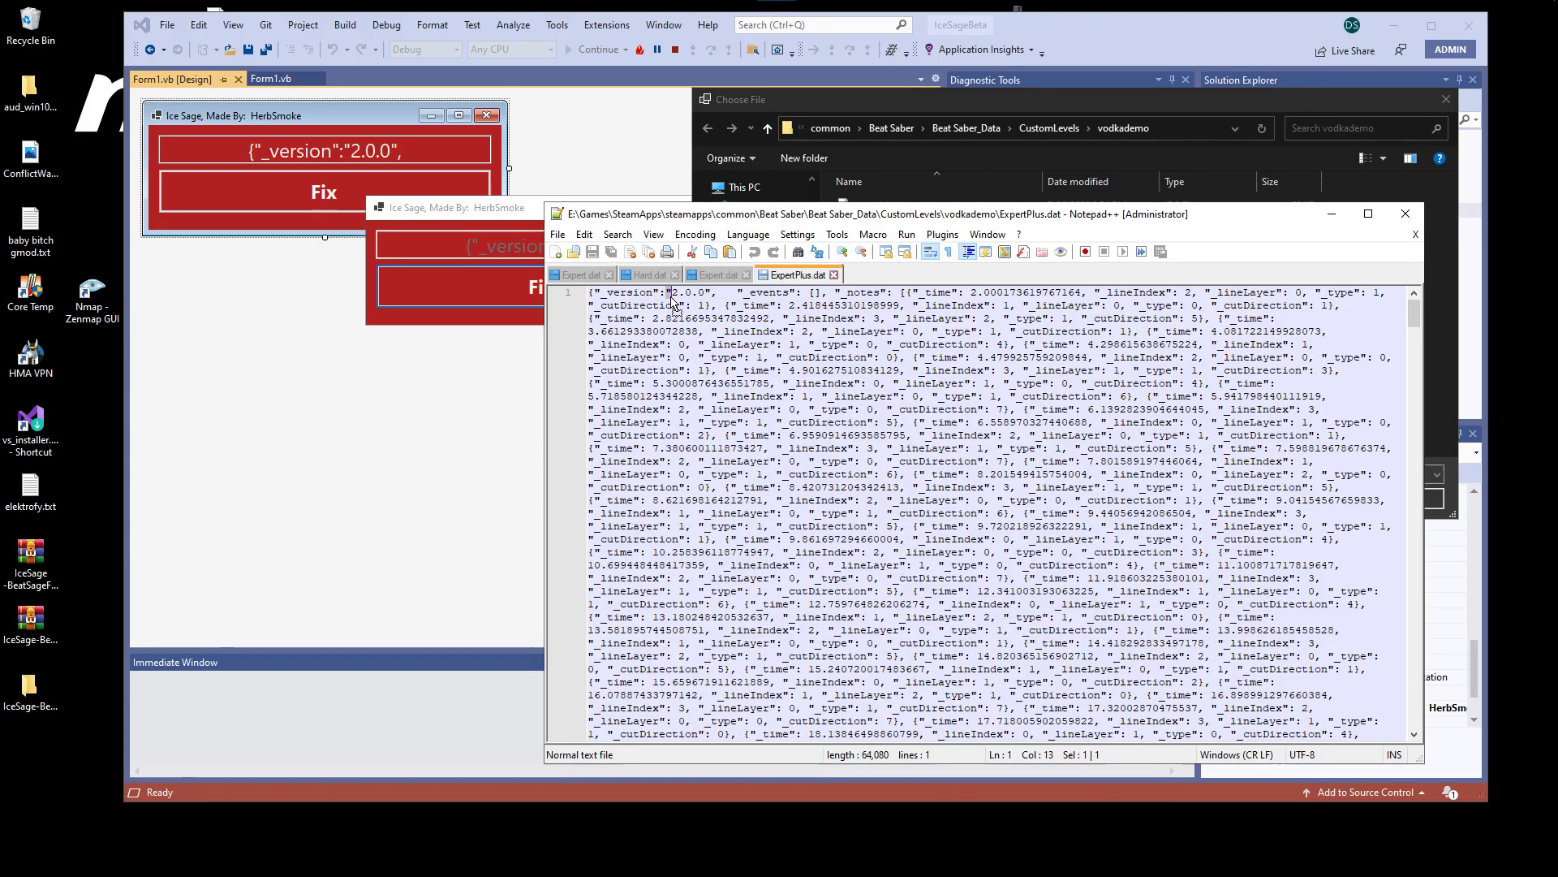